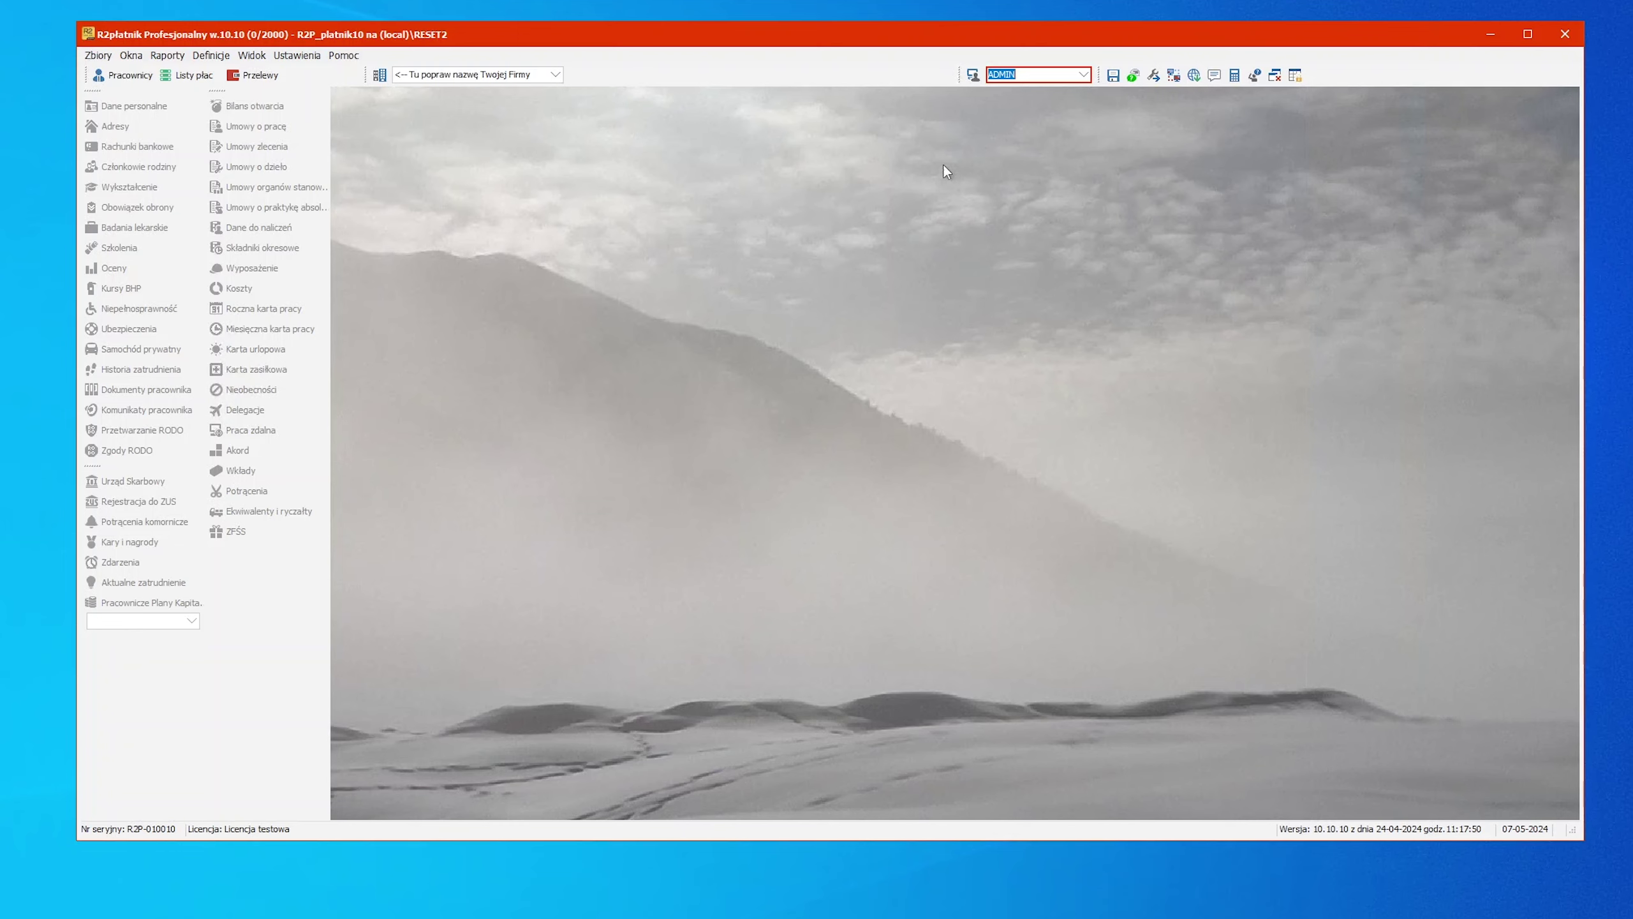
# Open the program's user accounts, review the ADMIN account's login settings and close the window.
pyautogui.click(972, 75)
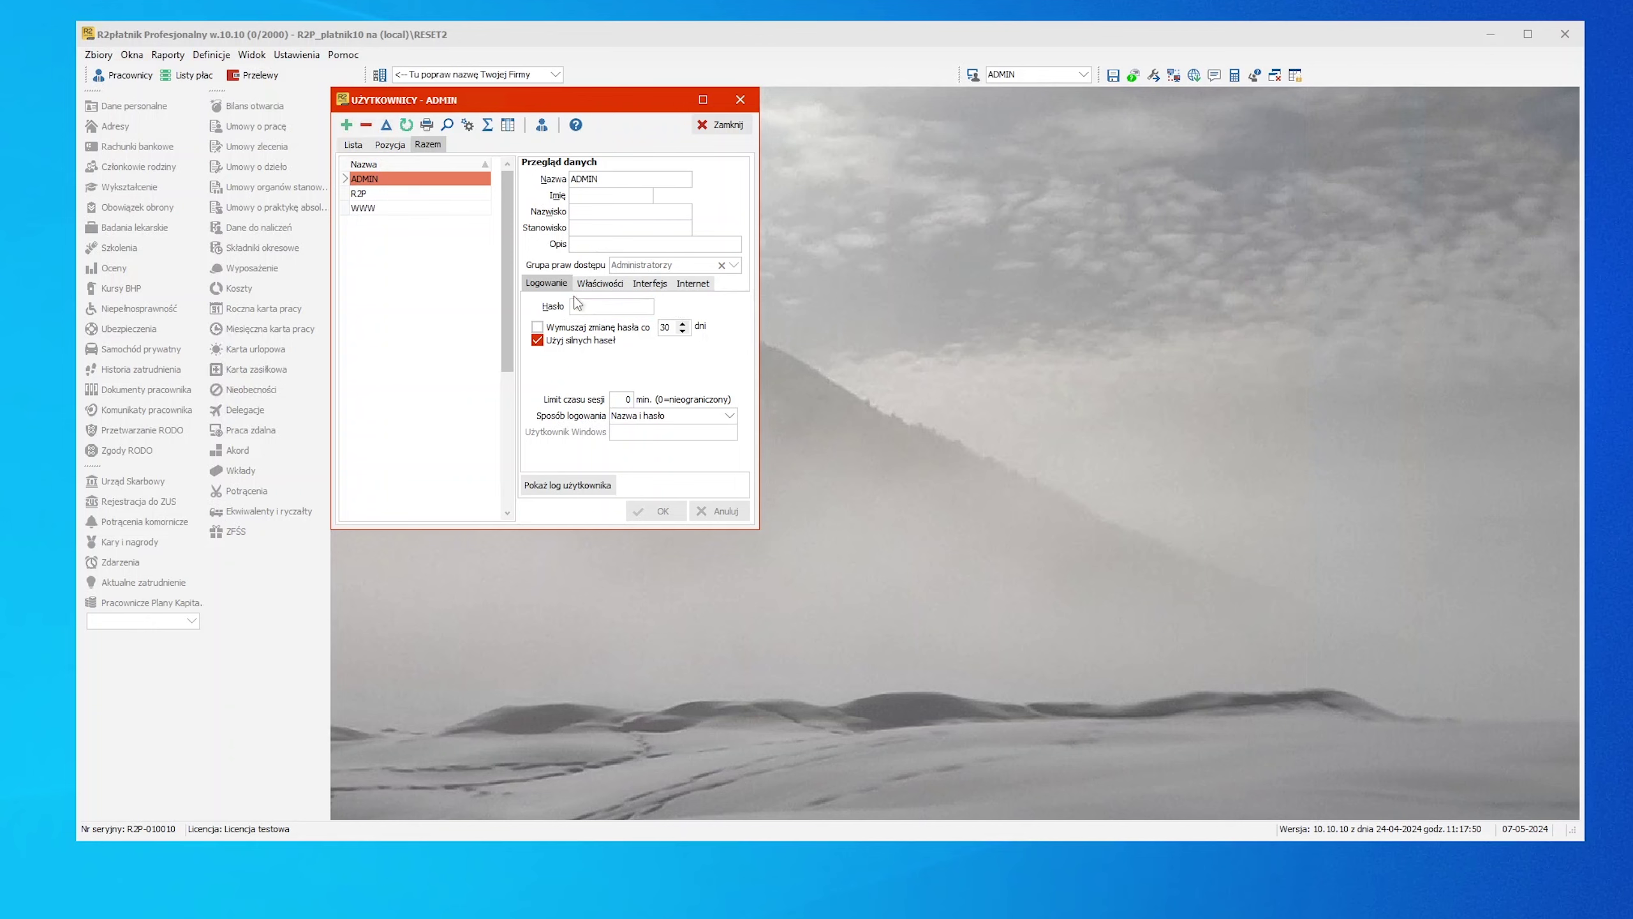
pyautogui.moveTo(577, 302); pyautogui.dragTo(689, 364)
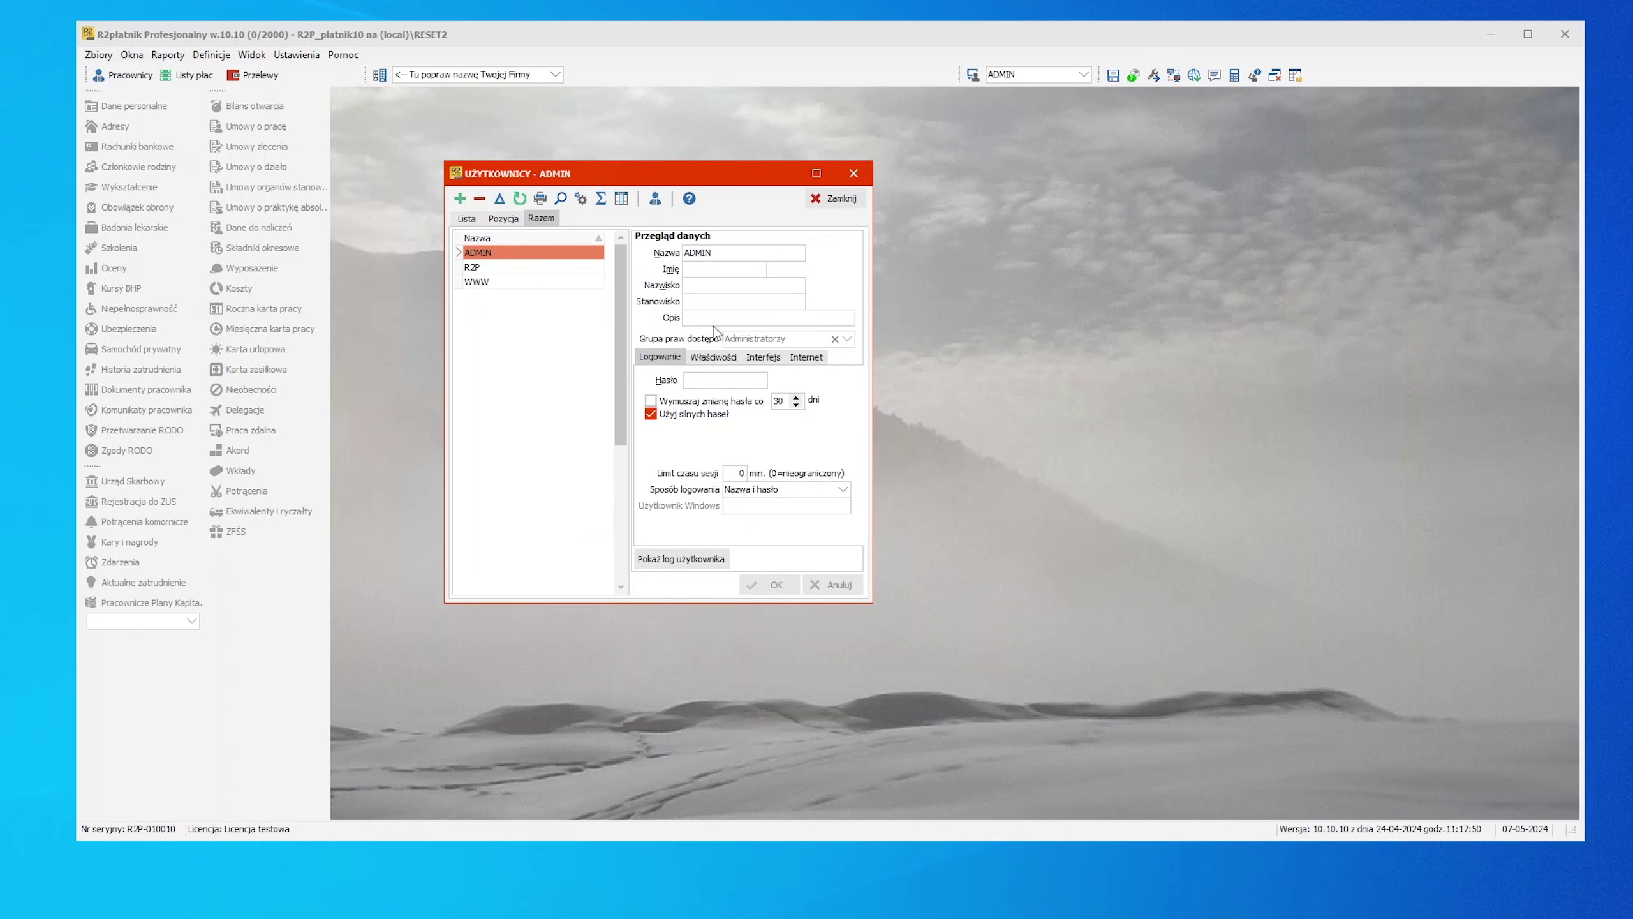
pyautogui.click(838, 199)
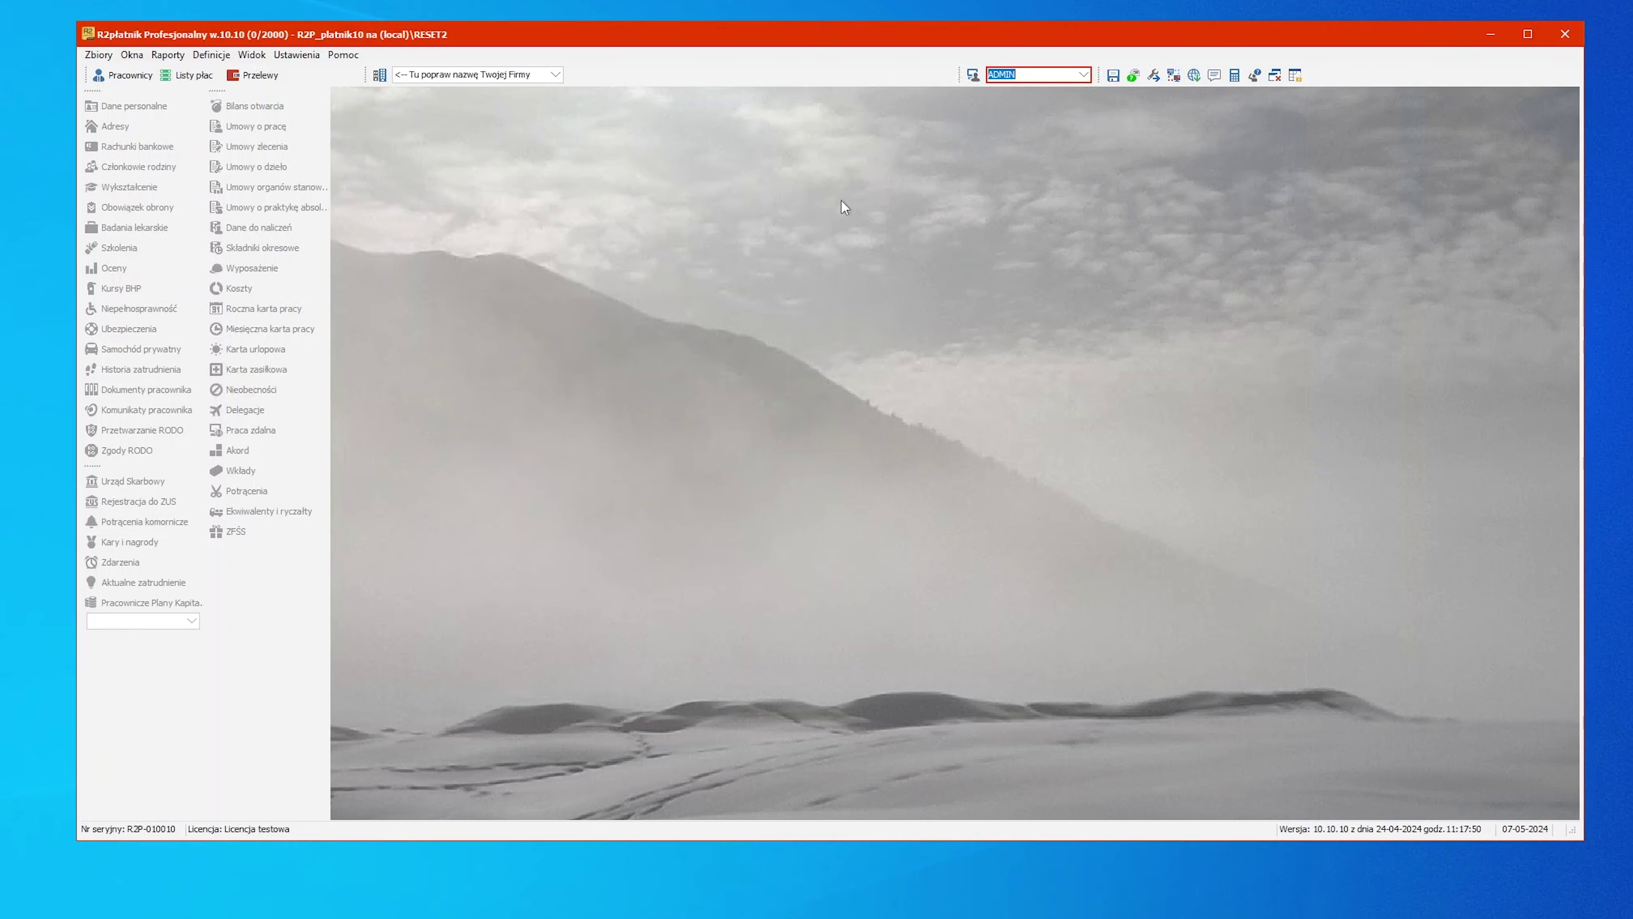
# Open the user groups and review the Administratorzy group's rights for basic data, documents and reports.
pyautogui.click(98, 55)
pyautogui.moveTo(131, 130)
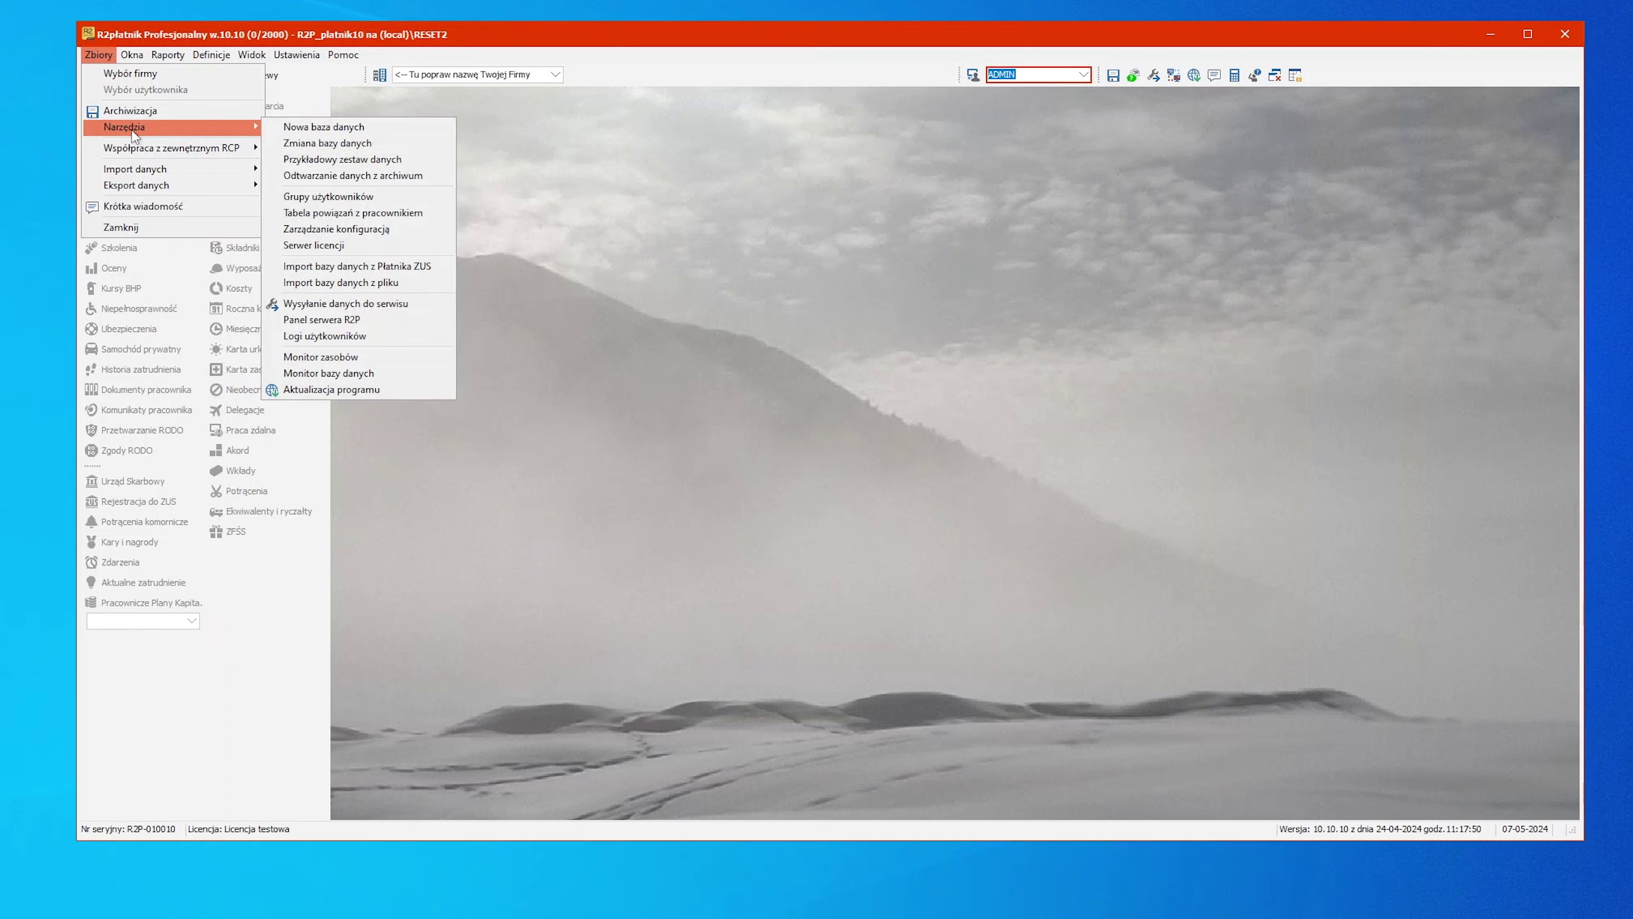
pyautogui.click(349, 200)
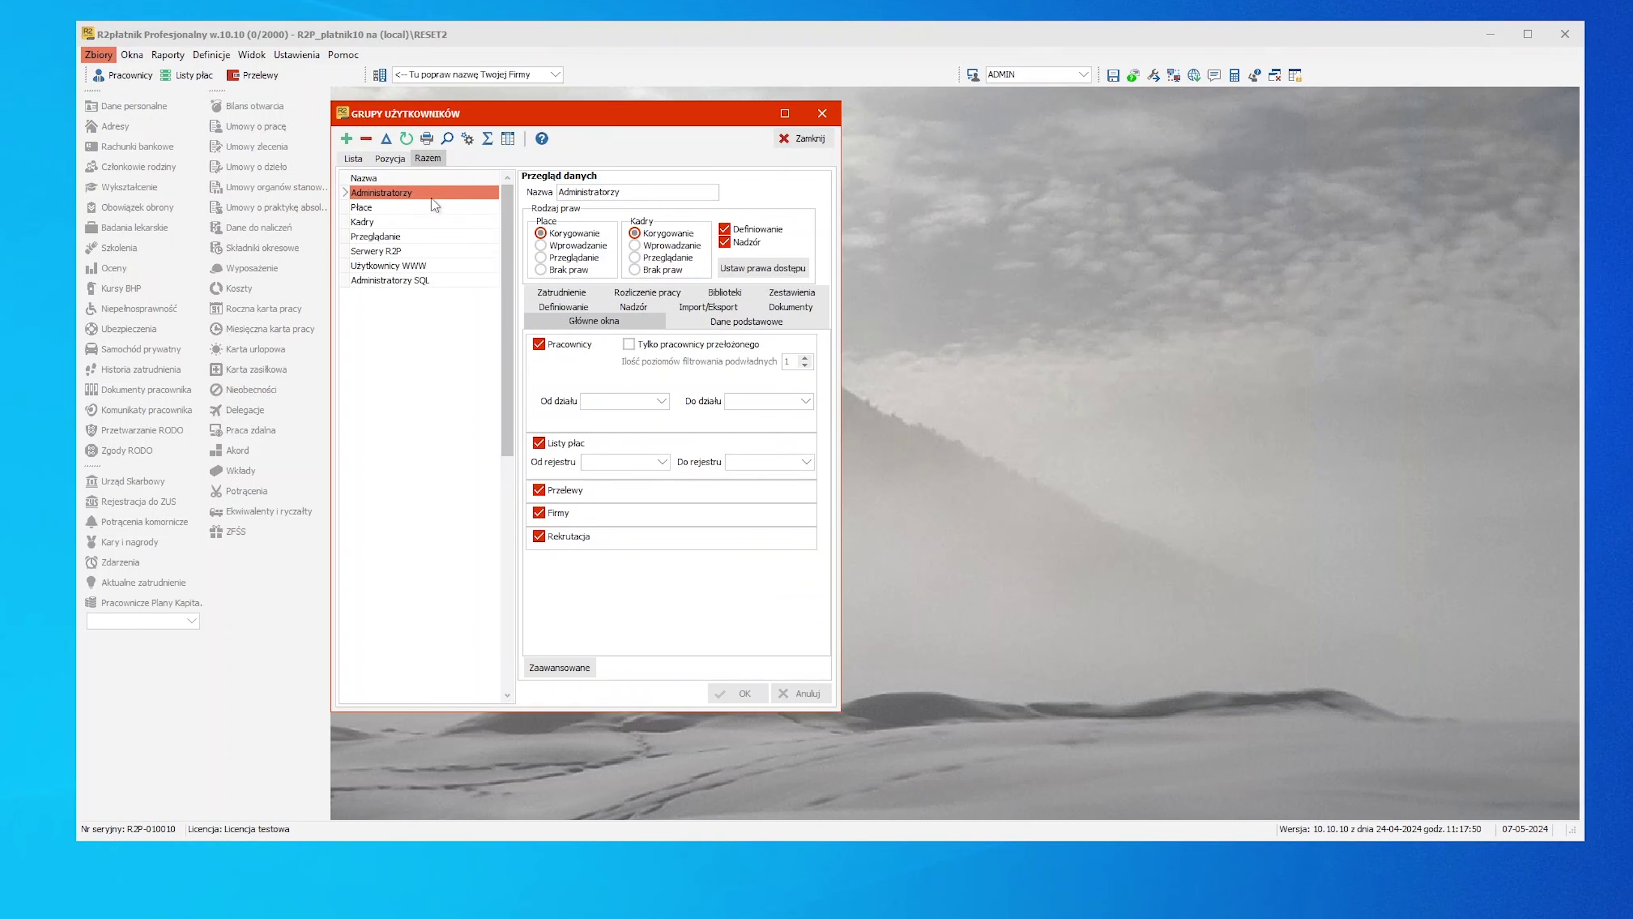
pyautogui.click(725, 324)
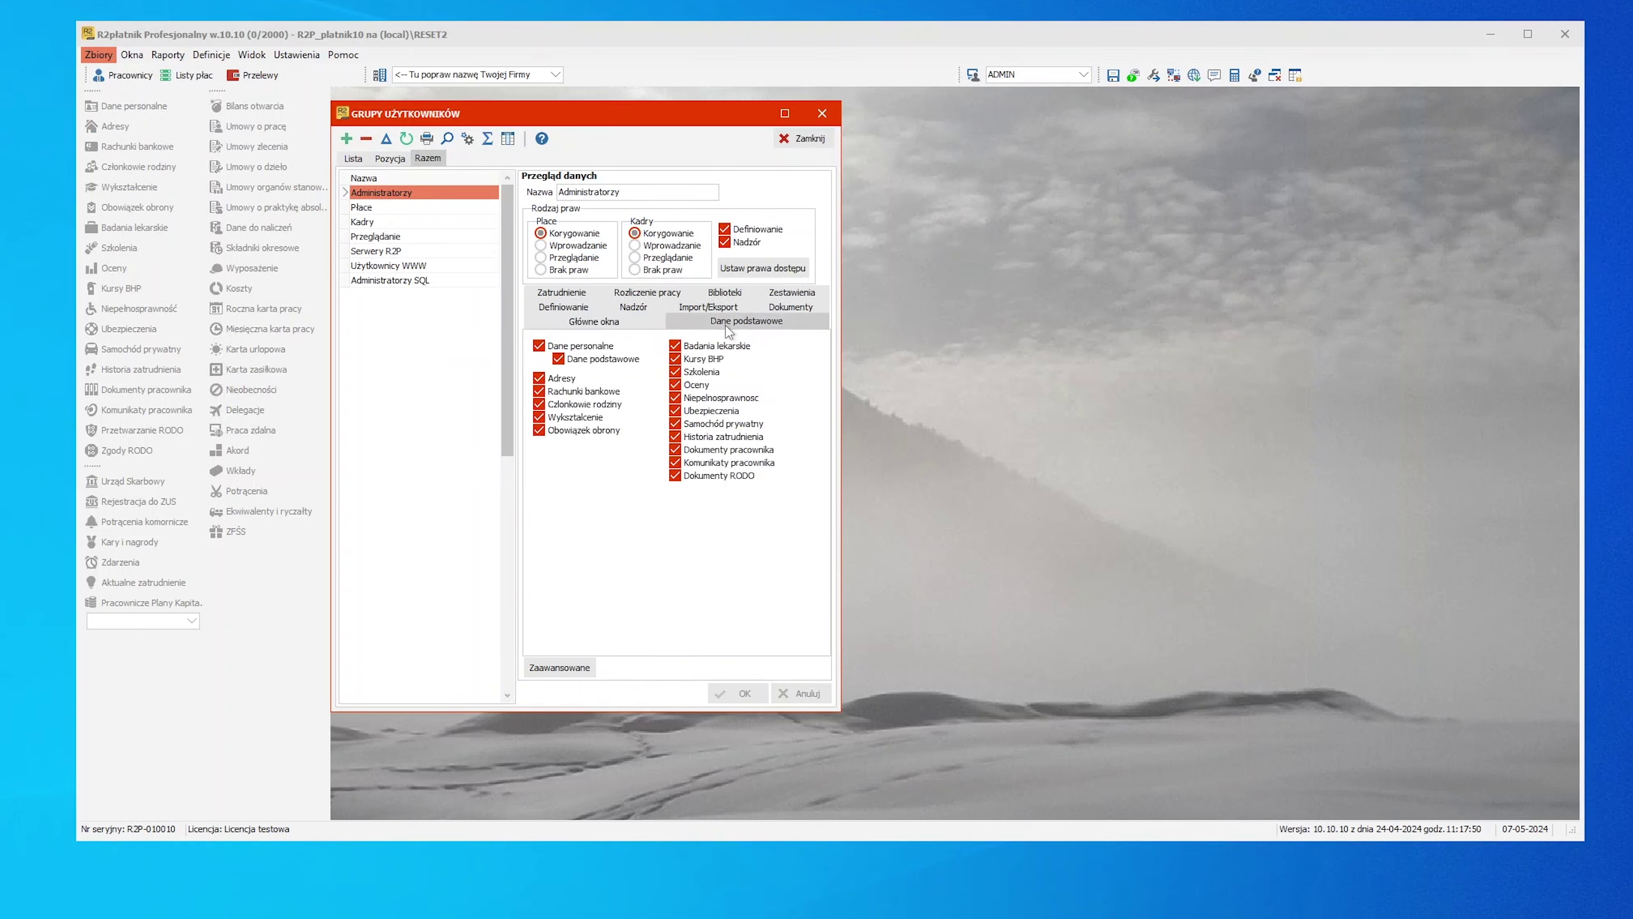
pyautogui.click(789, 306)
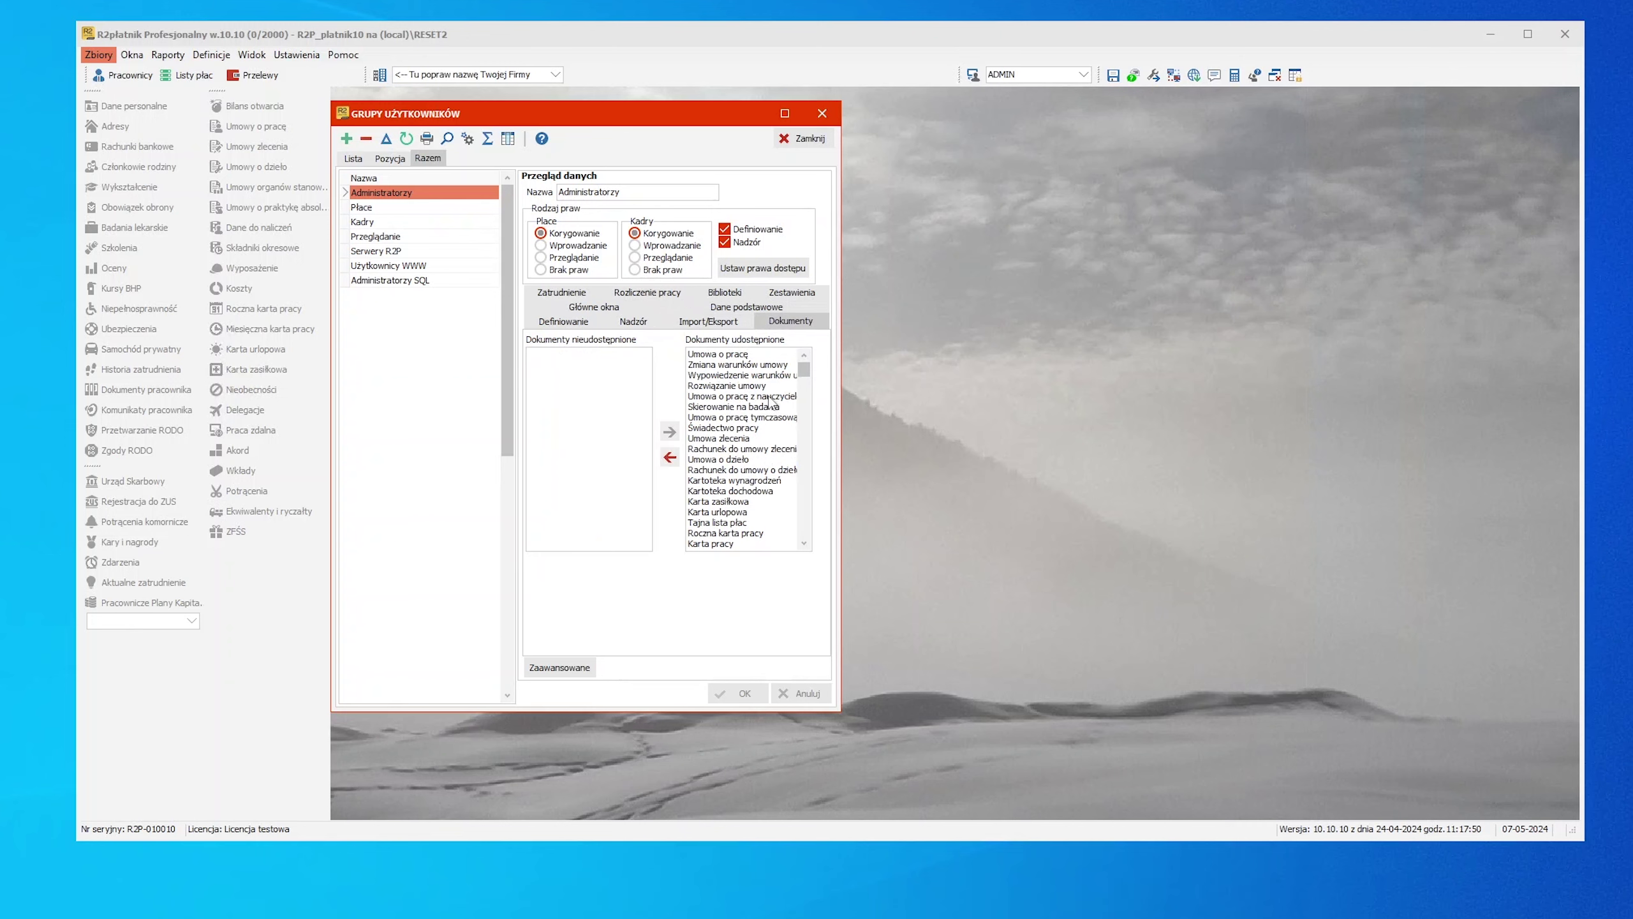
pyautogui.click(788, 296)
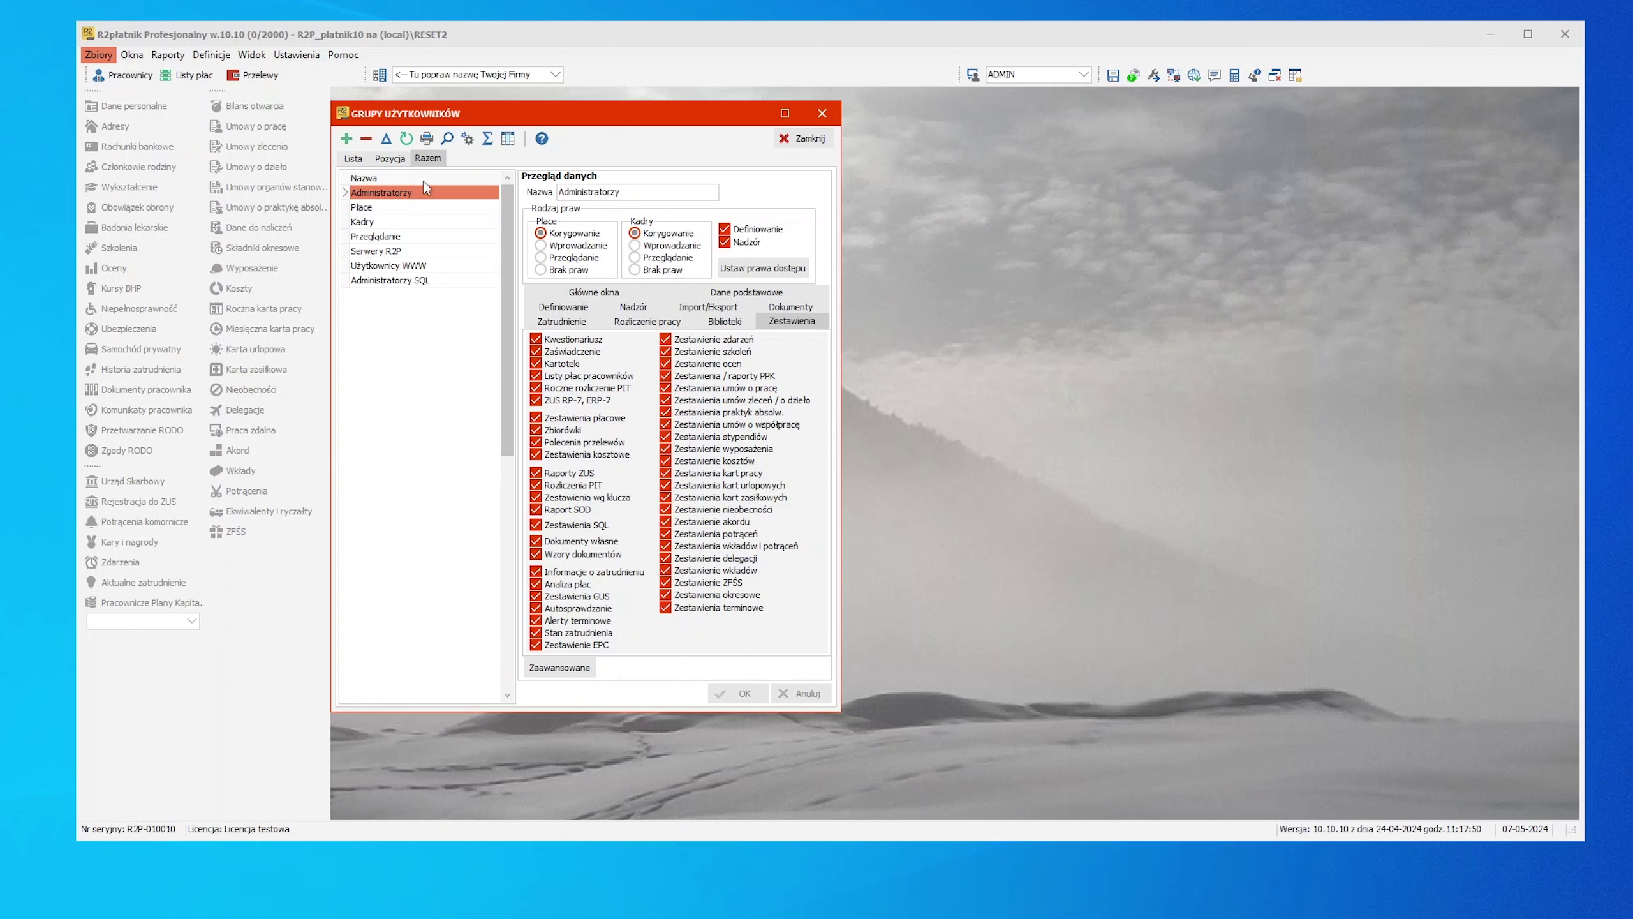
# Add a user group named Pracownik 1, set its Kadry rights to Brak praw and apply the access rights.
pyautogui.click(346, 139)
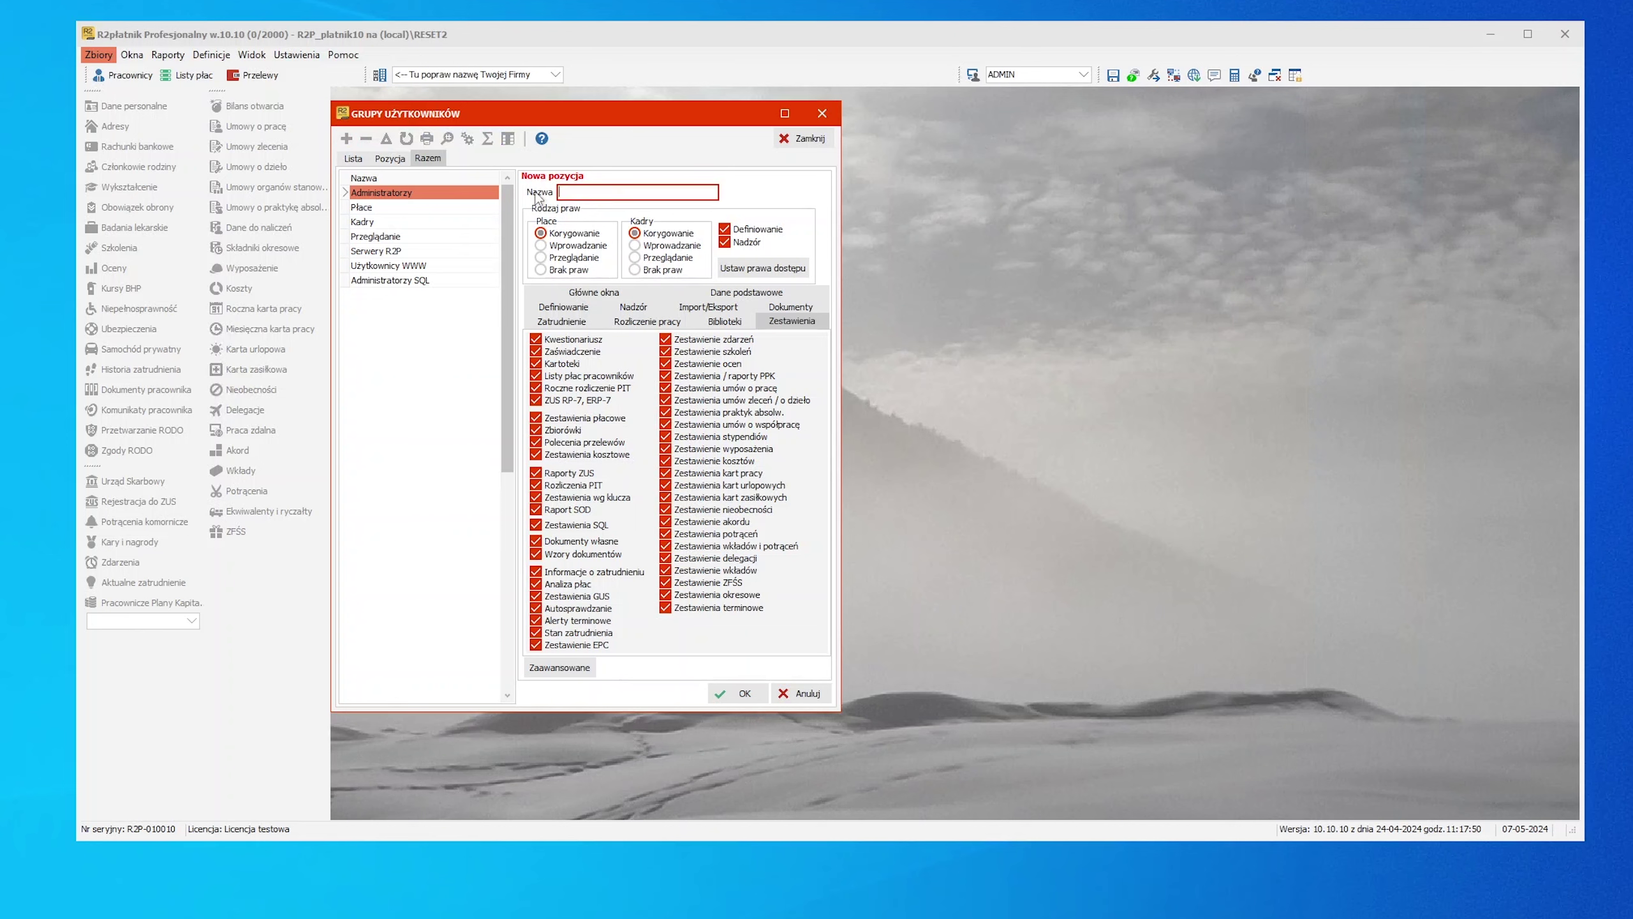
pyautogui.write('P')
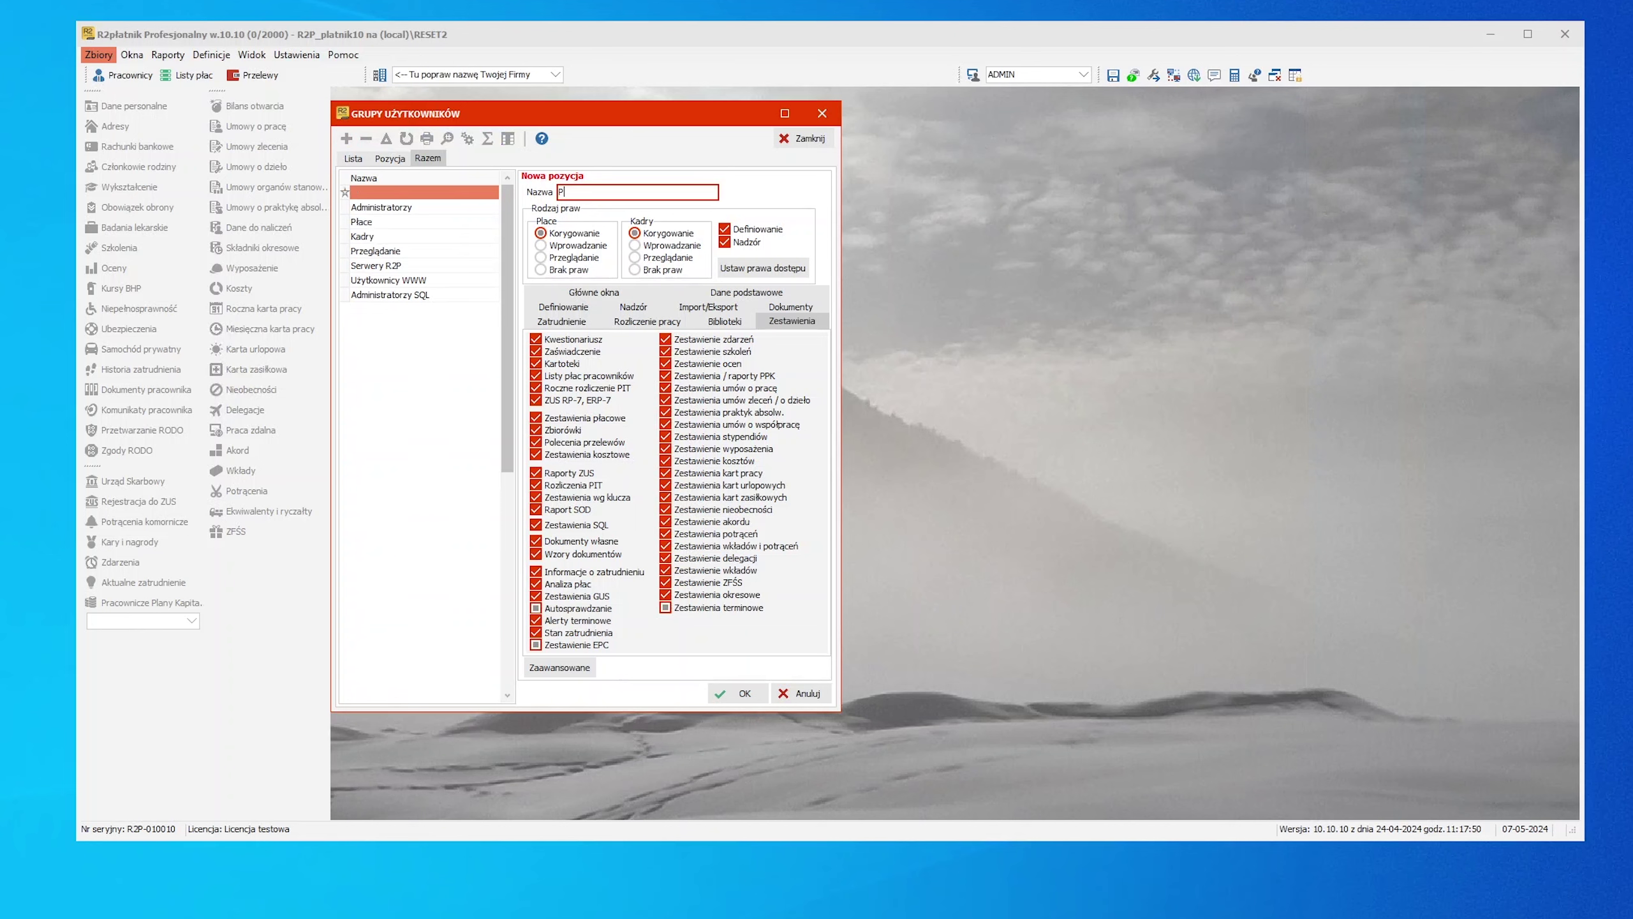
pyautogui.write('racownik 1')
pyautogui.click(654, 270)
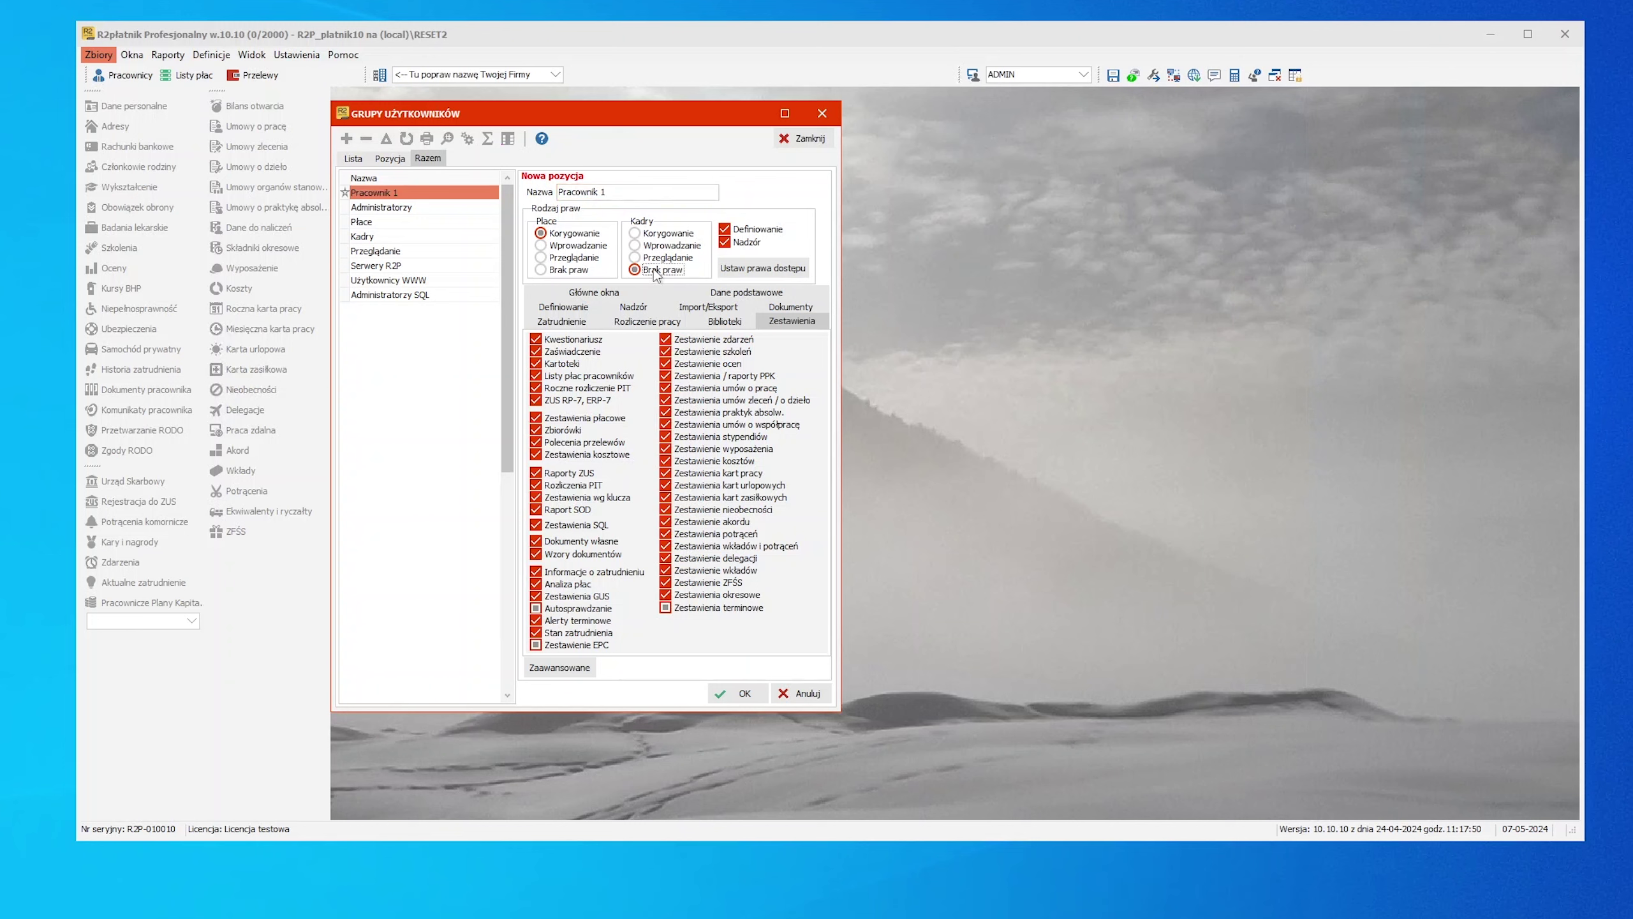
pyautogui.click(747, 271)
pyautogui.click(748, 271)
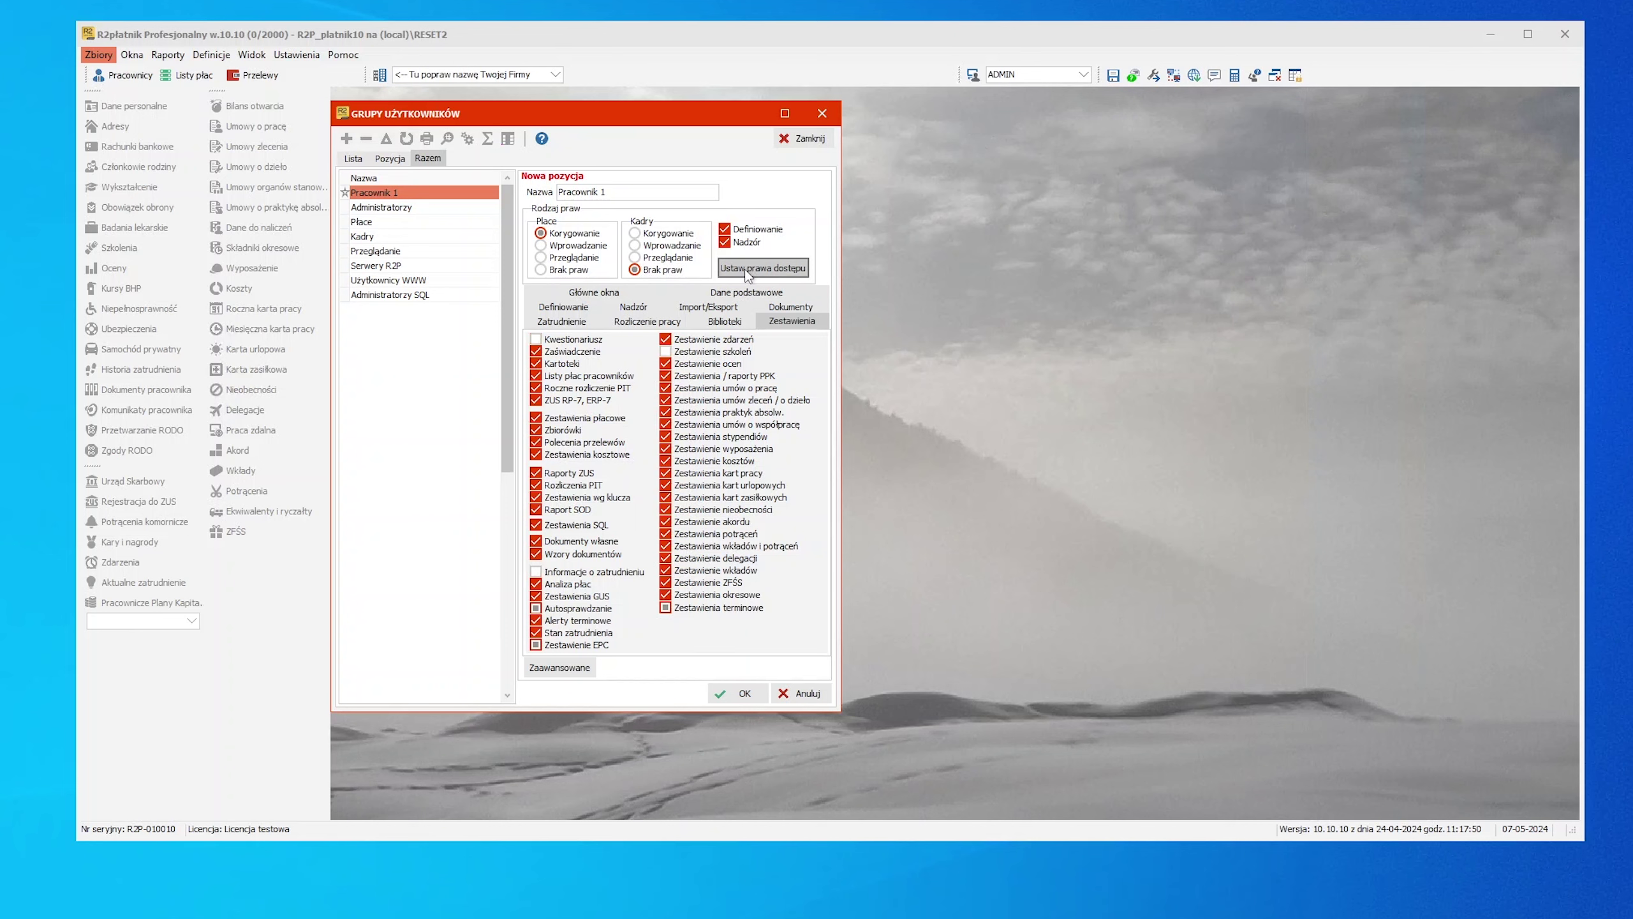
# Check the Pracownik 1 group's employment and main-window rights, save the group and close the user groups.
pyautogui.click(584, 307)
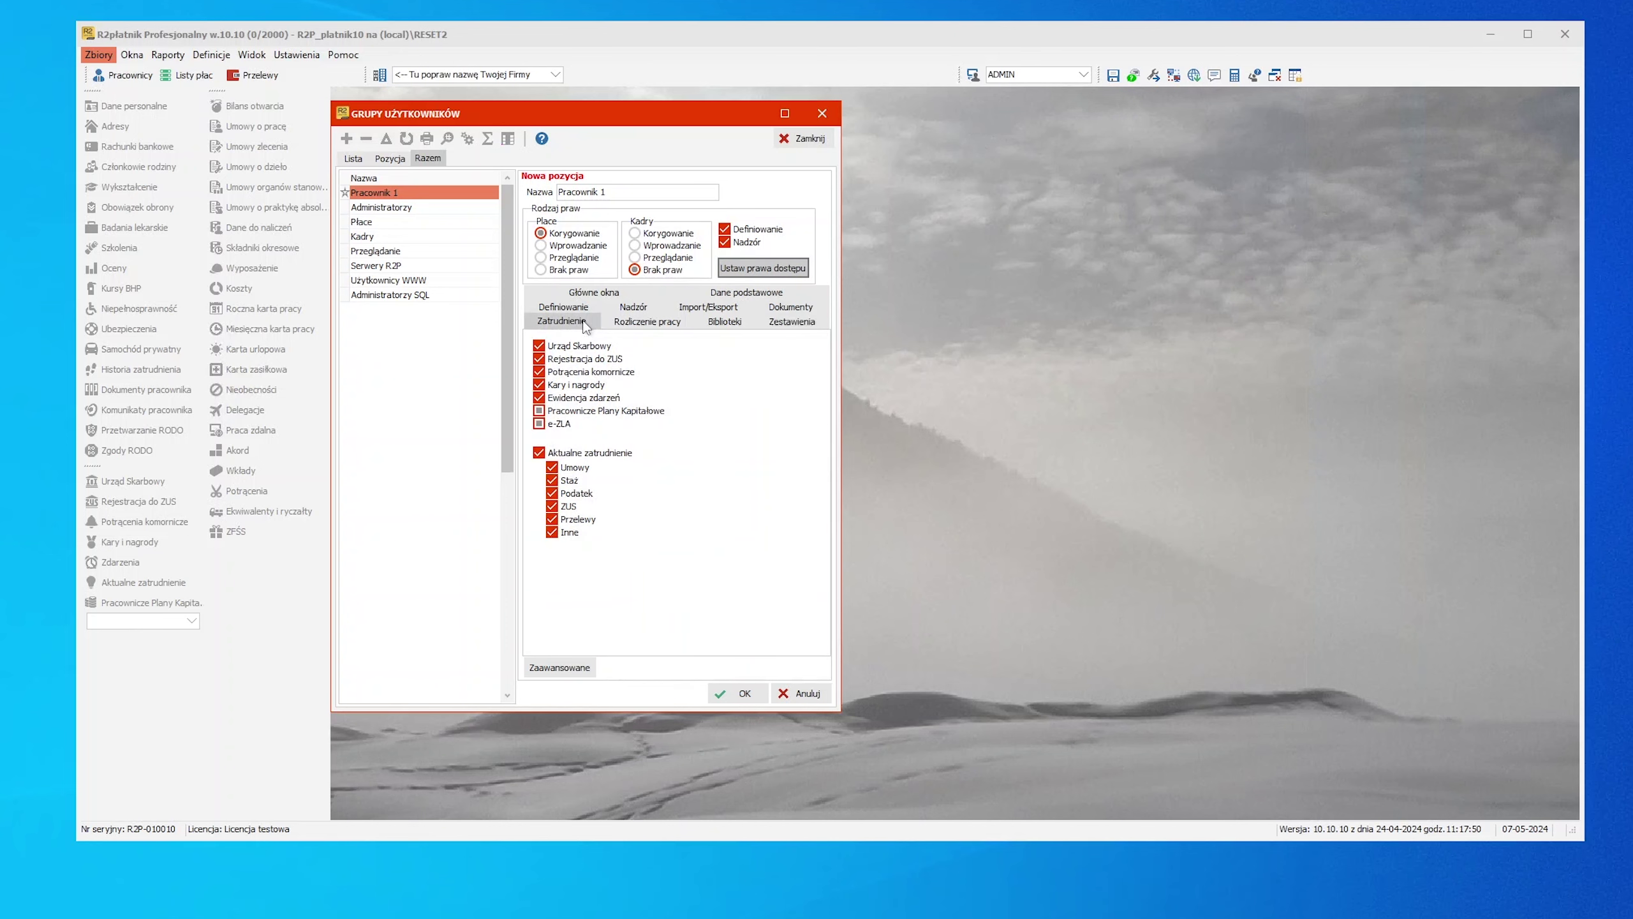
pyautogui.click(593, 293)
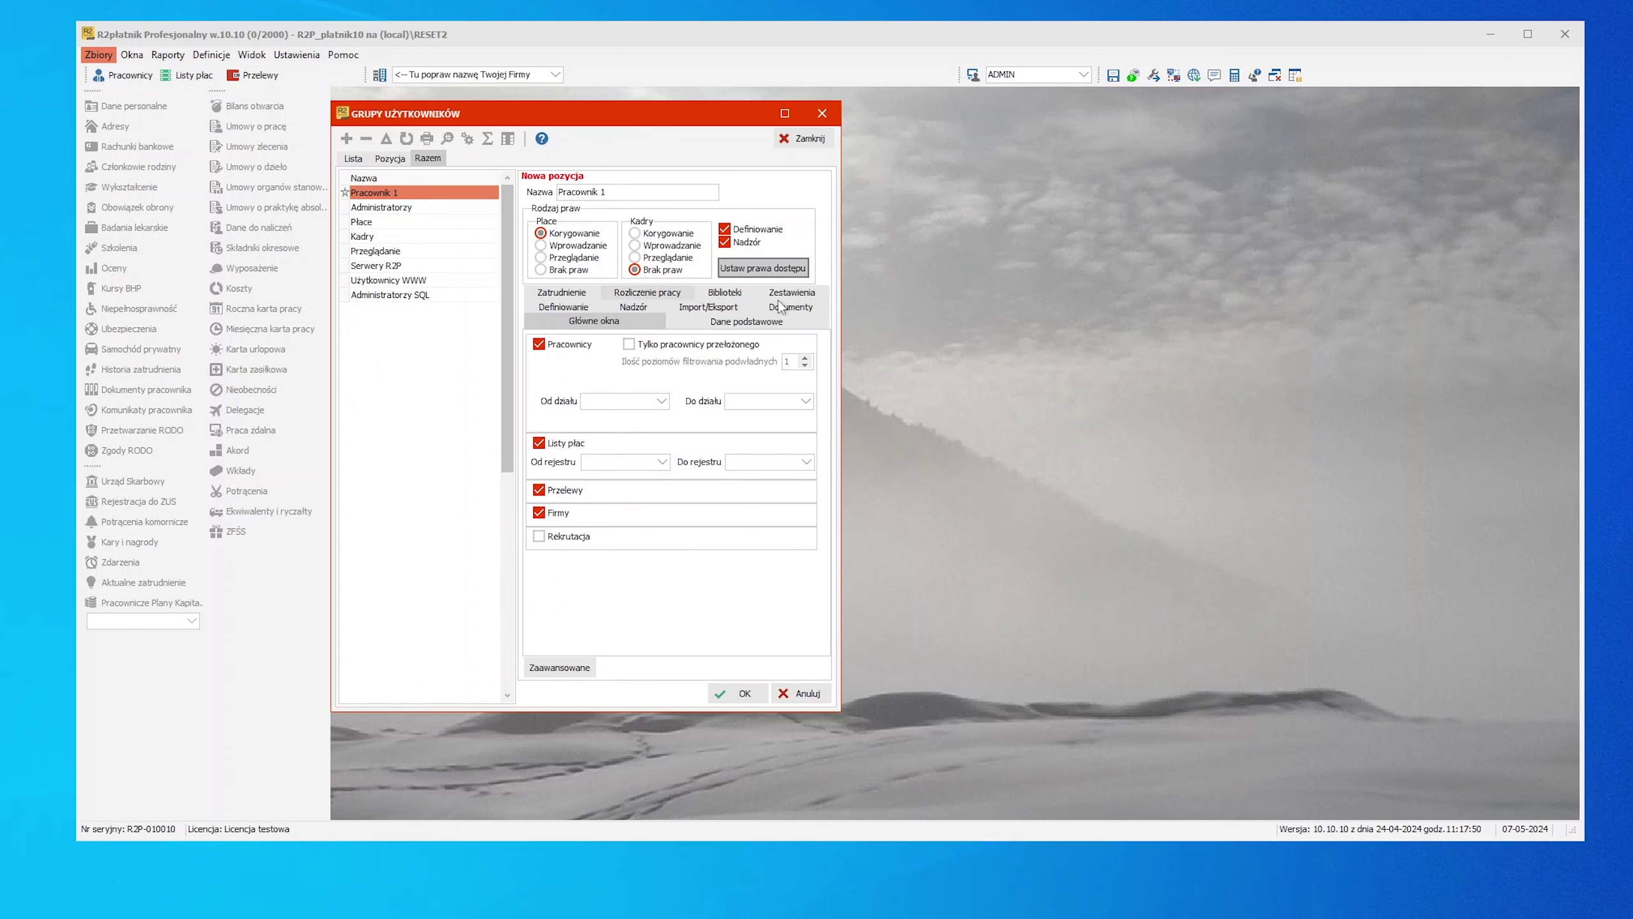
pyautogui.click(744, 695)
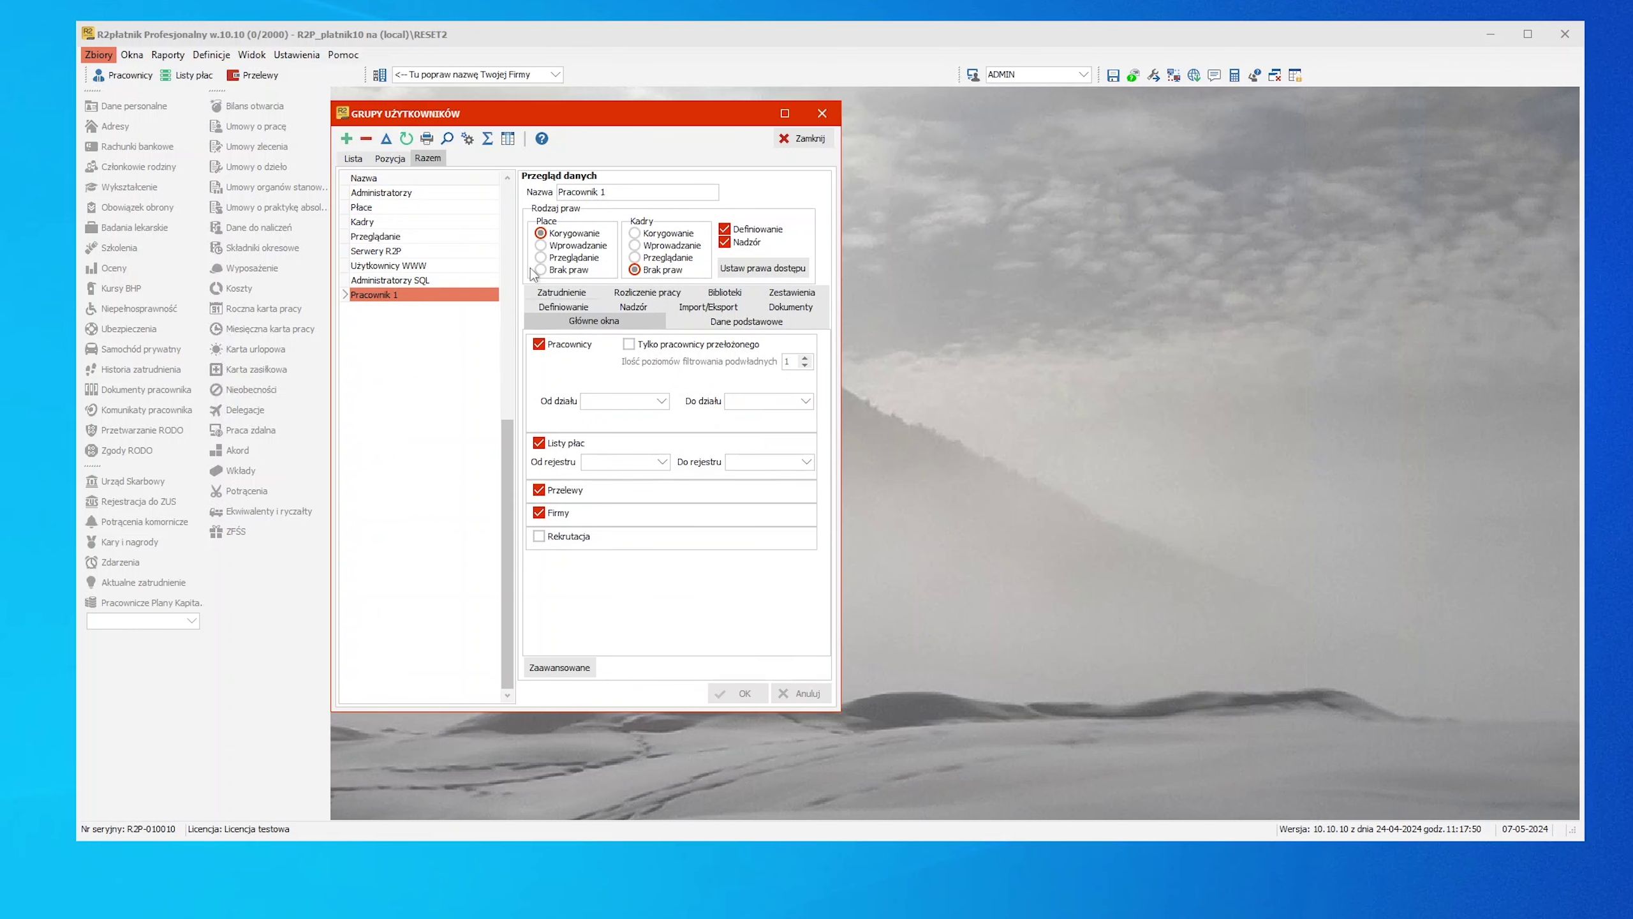
pyautogui.click(784, 139)
# Open the user accounts and review ADMIN's properties, interface and internet settings.
pyautogui.click(974, 75)
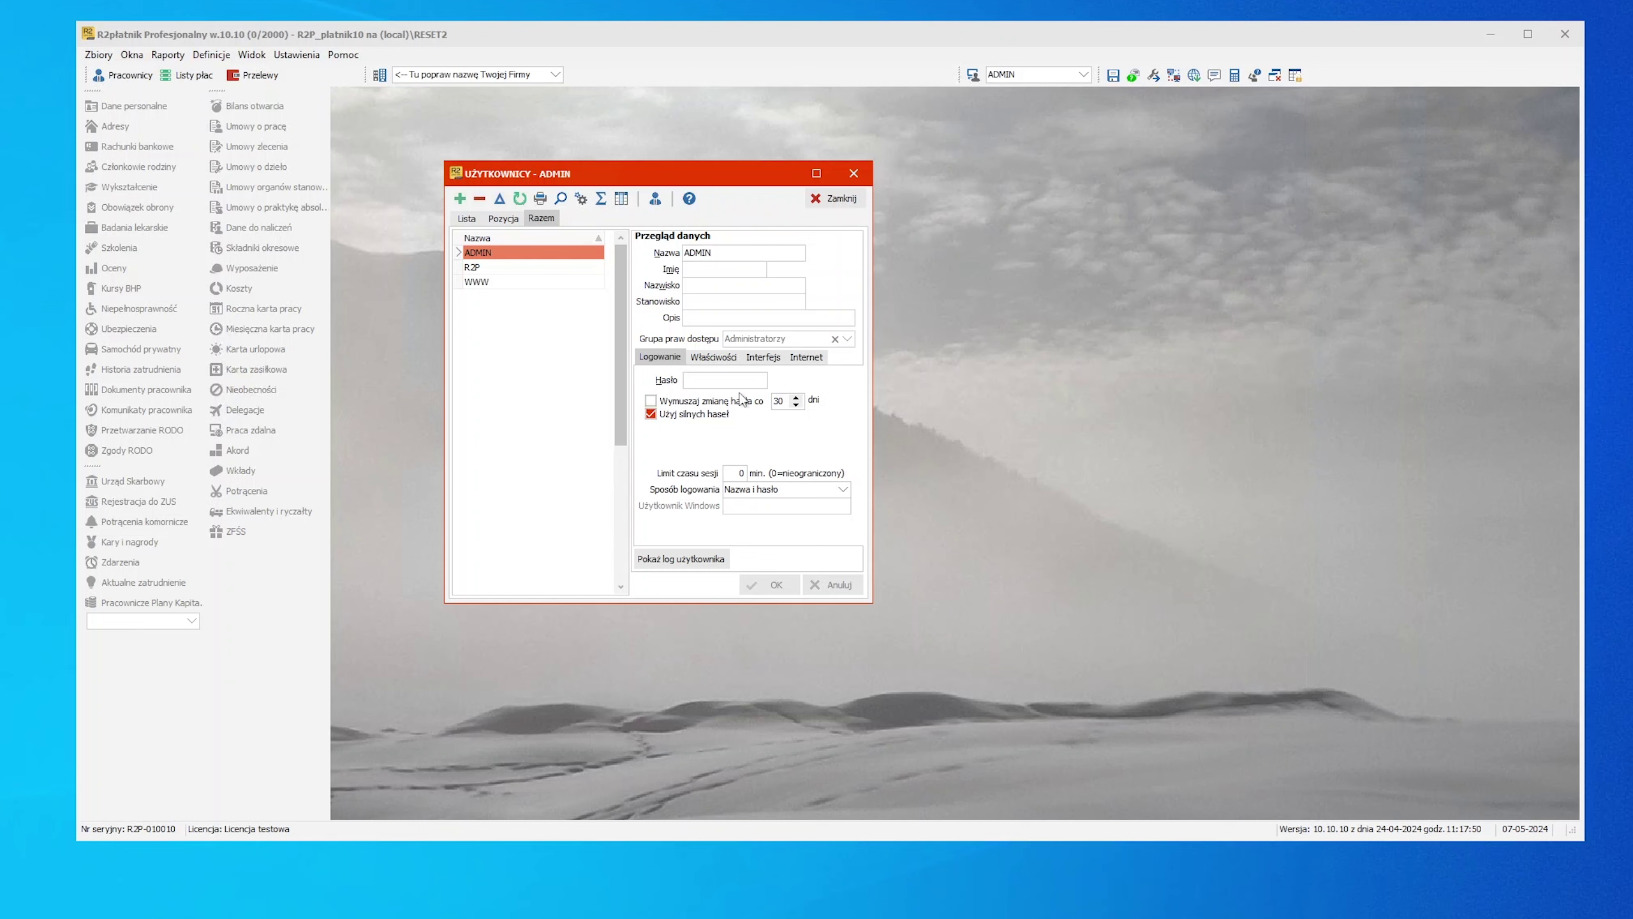
pyautogui.click(716, 357)
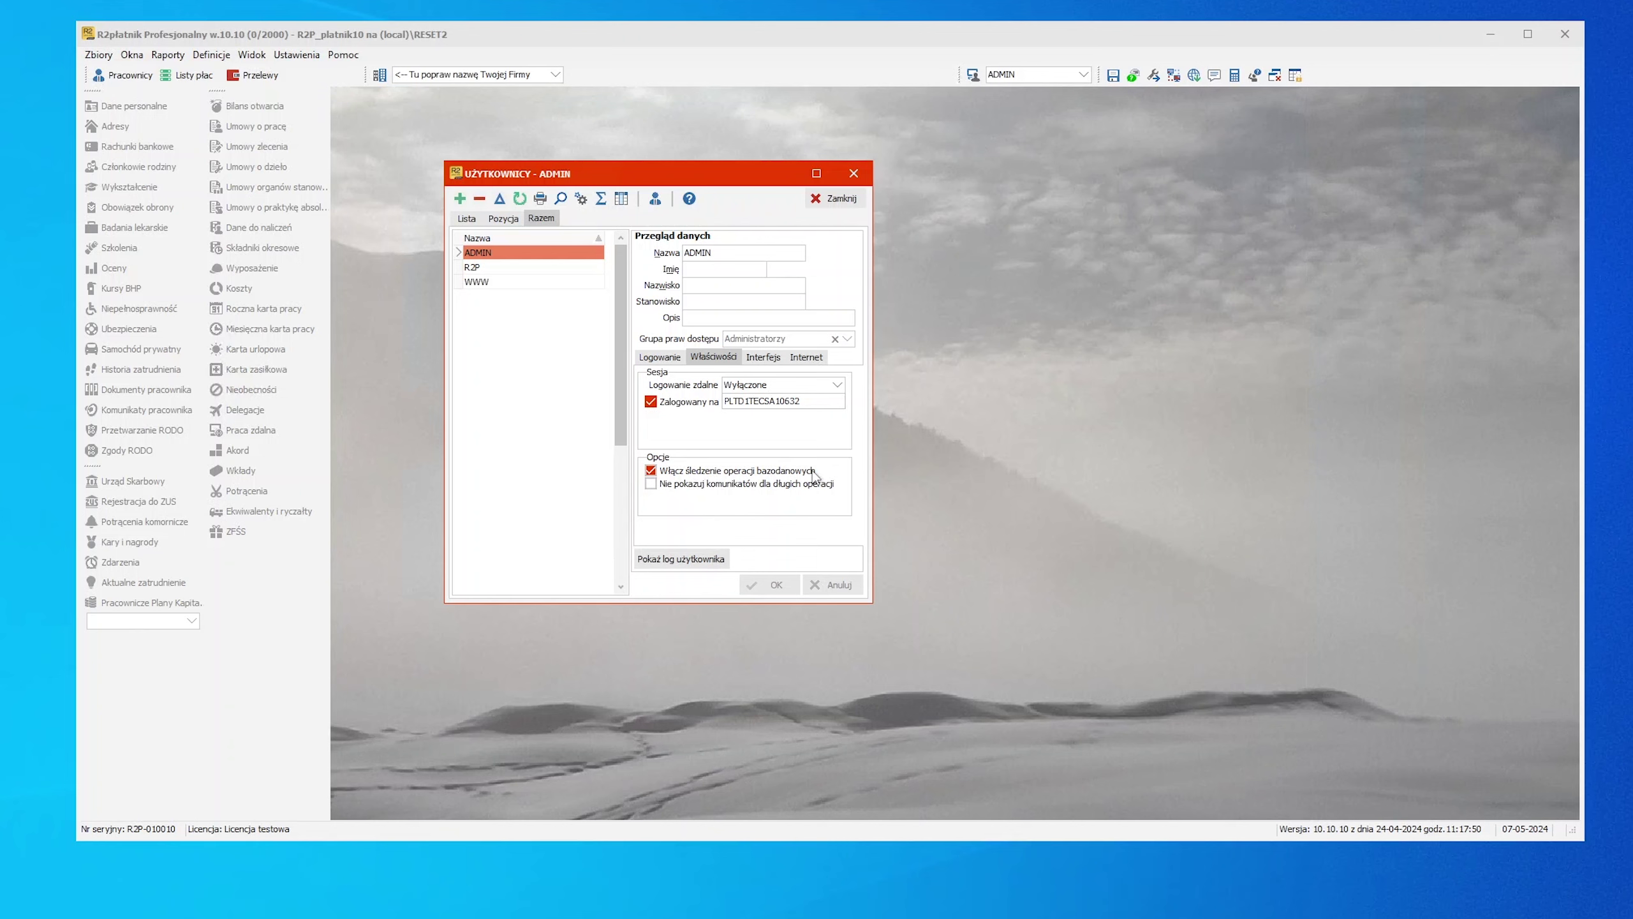
pyautogui.click(751, 358)
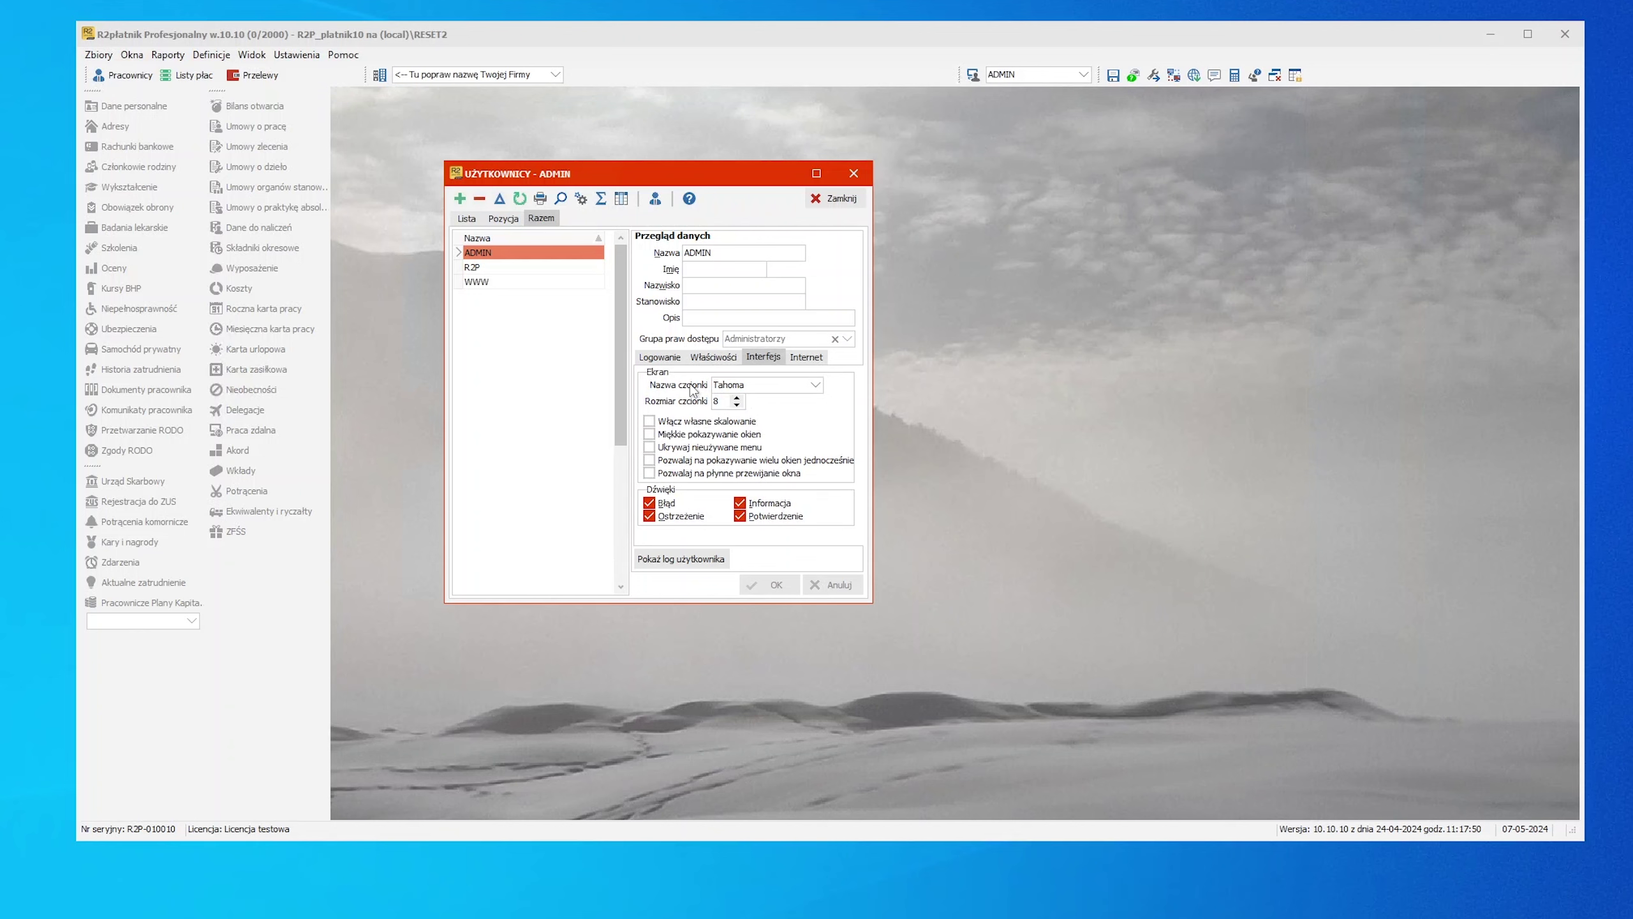
pyautogui.click(803, 357)
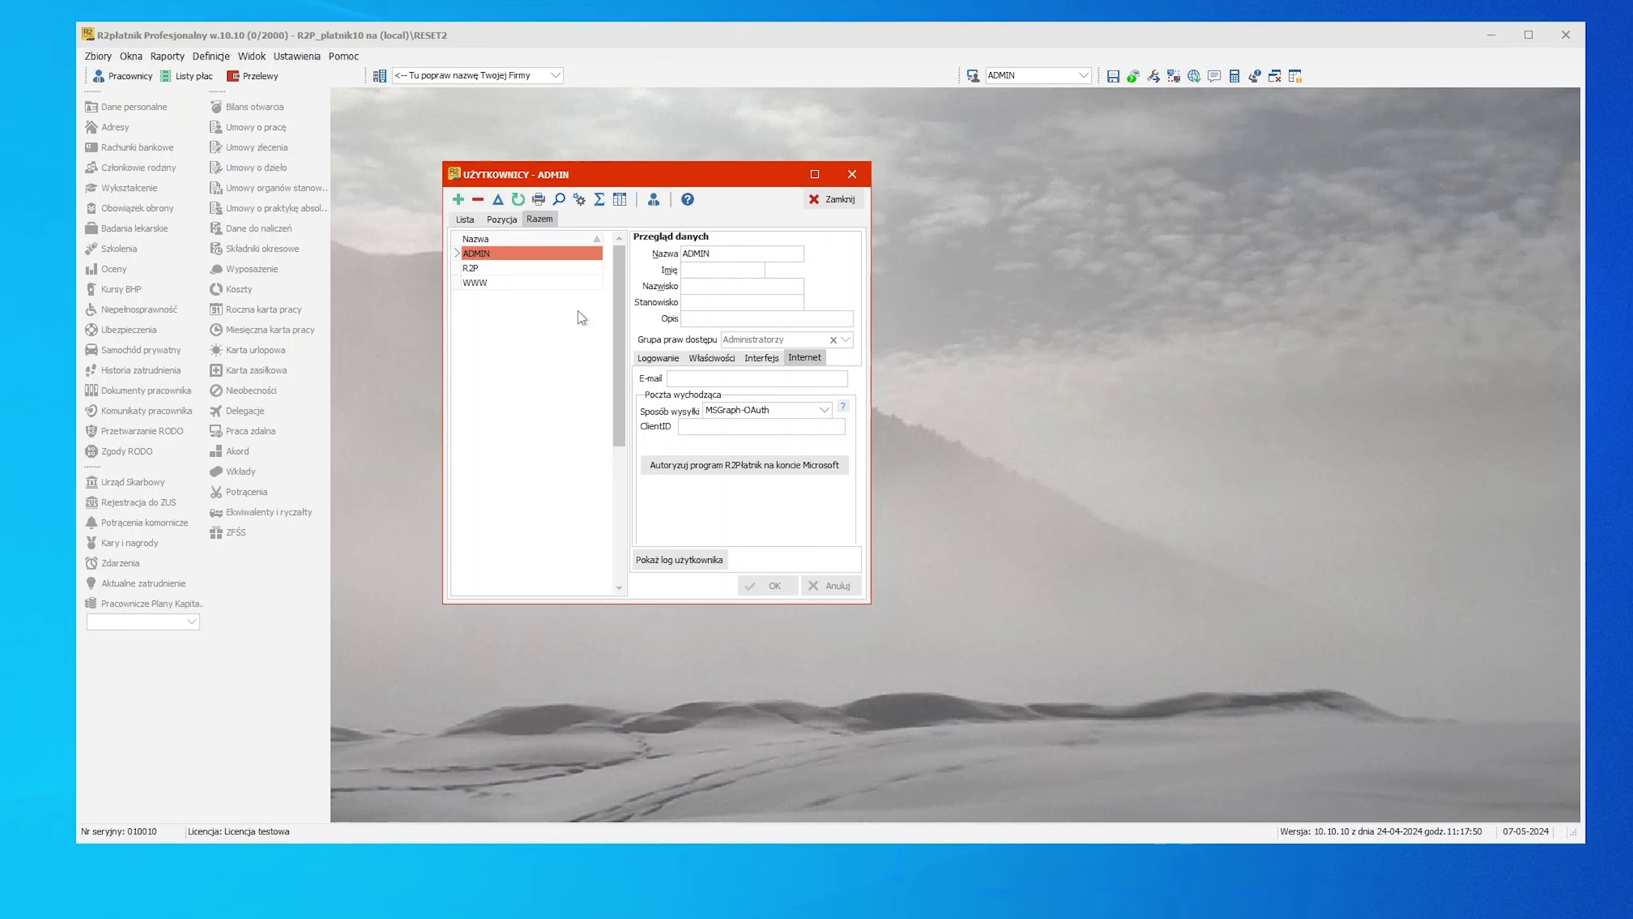
# Add a new user account named PRACOWNIK PŁAC.
pyautogui.click(461, 202)
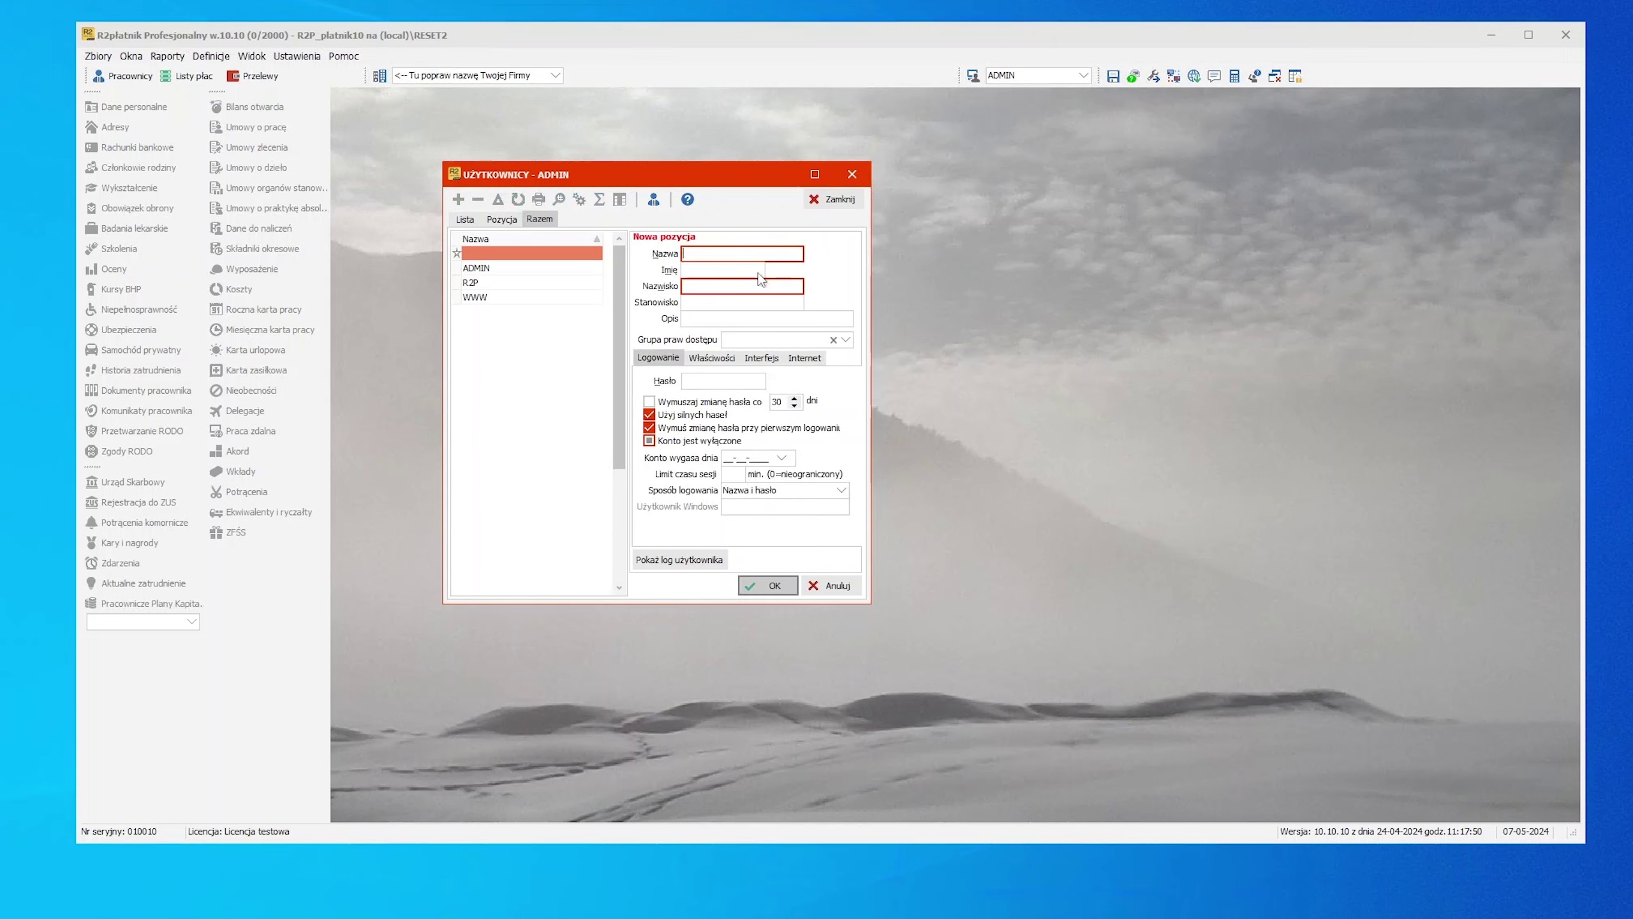
pyautogui.write('PRA')
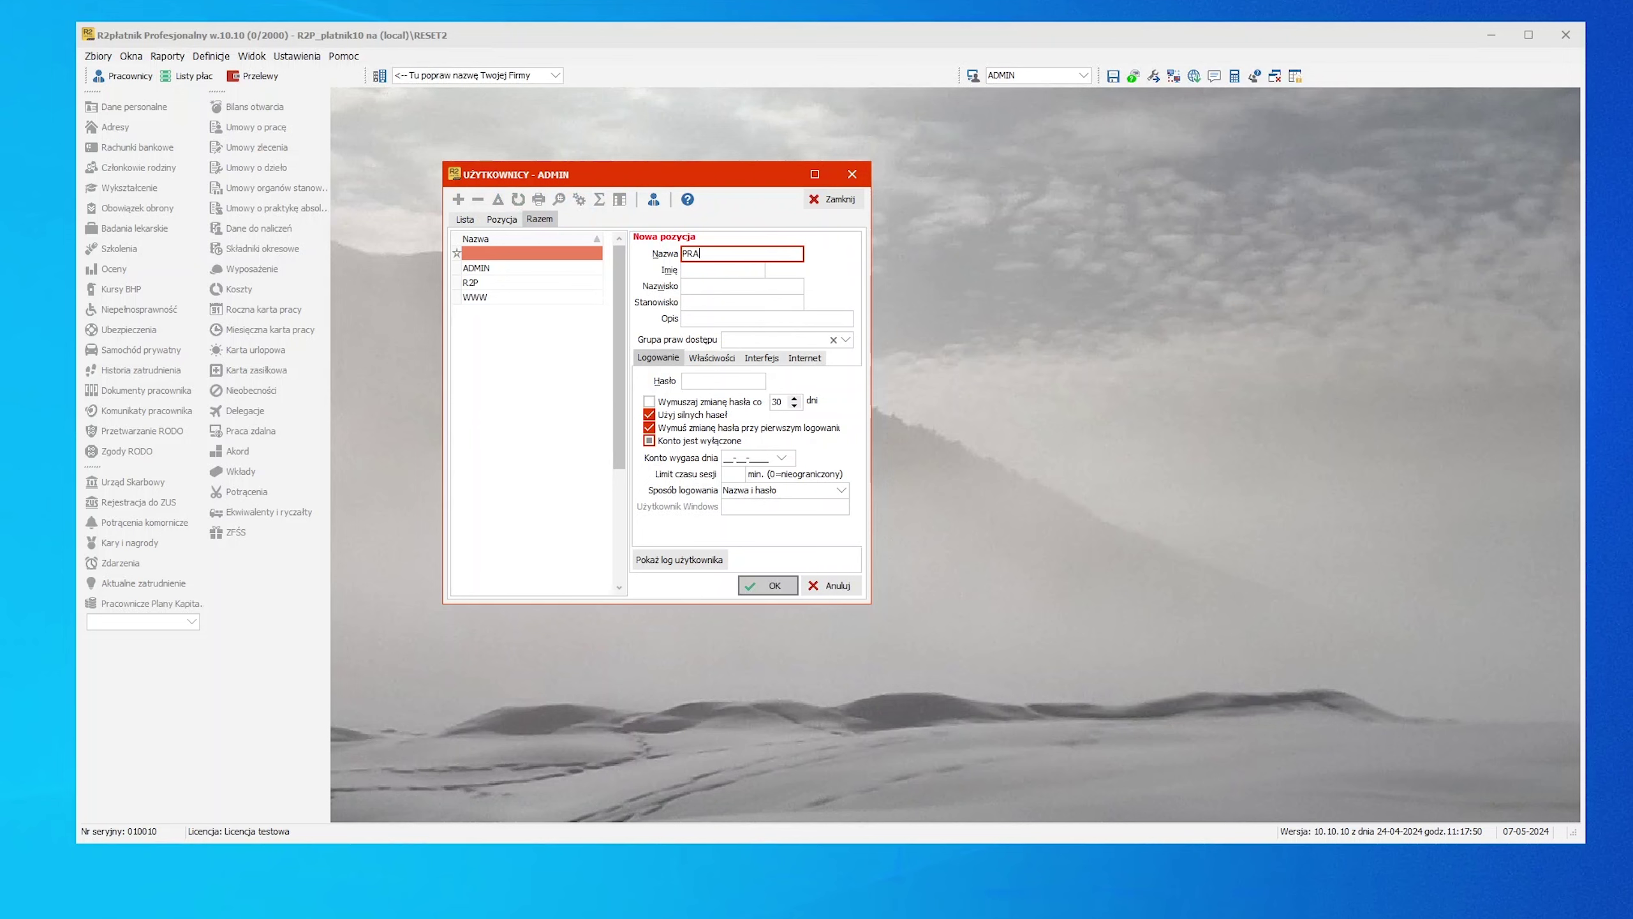
pyautogui.write('COWNI')
pyautogui.press('BackSpace')
pyautogui.write('NIK PŁAC')
pyautogui.press('Tab')
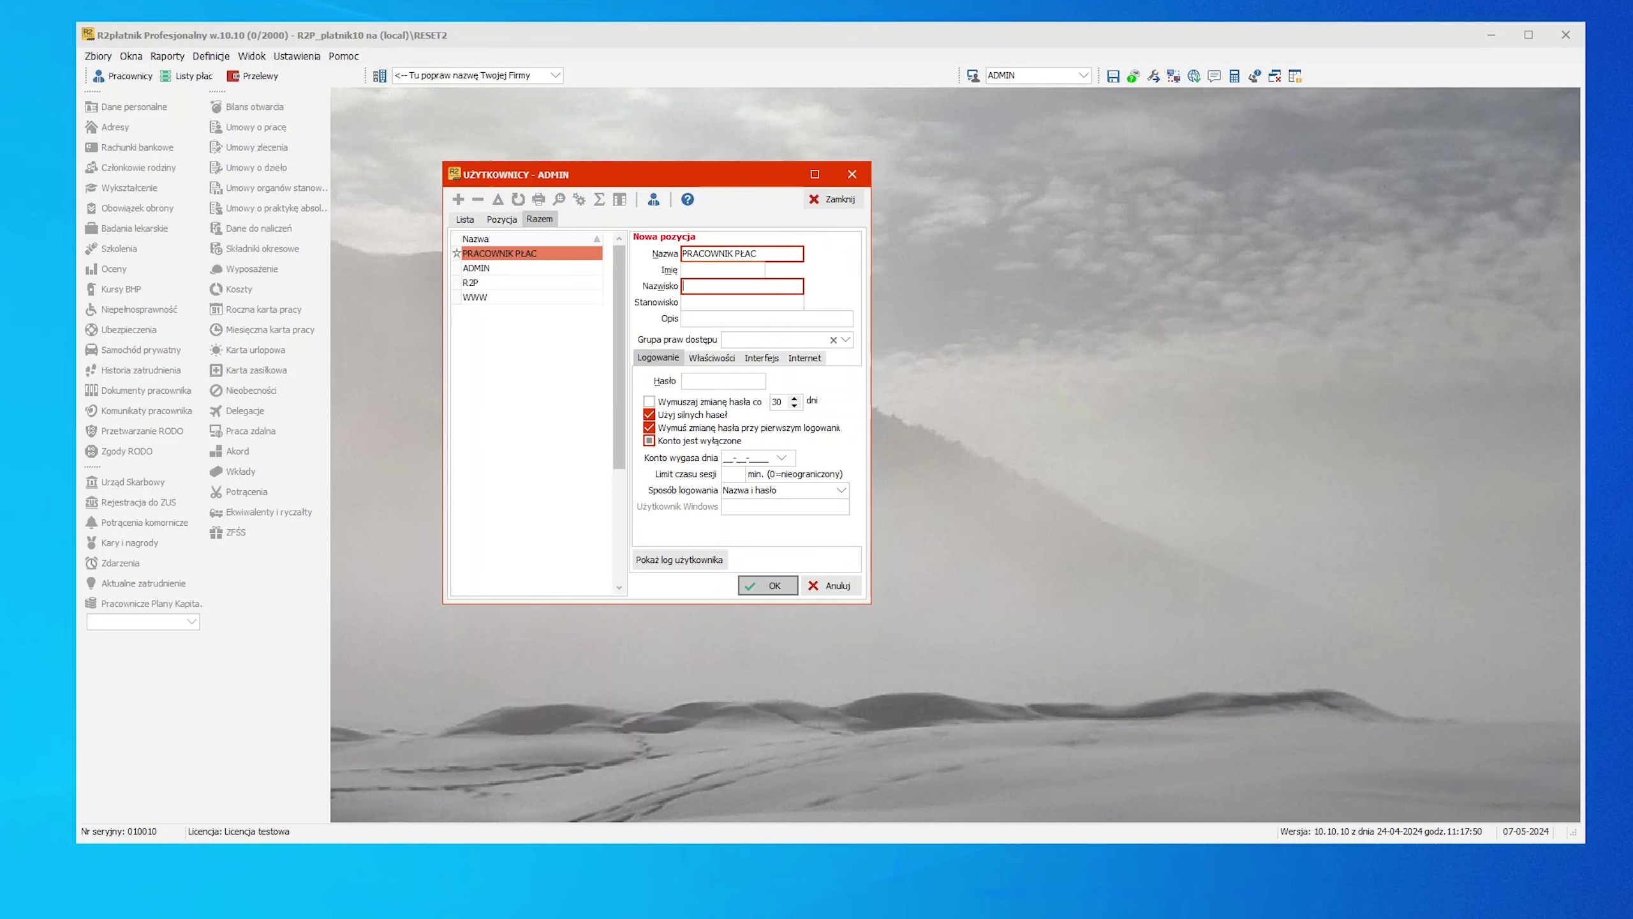
# Enter the new user's first and last name and set the position to Płace.
pyautogui.click(722, 270)
pyautogui.write('Ja')
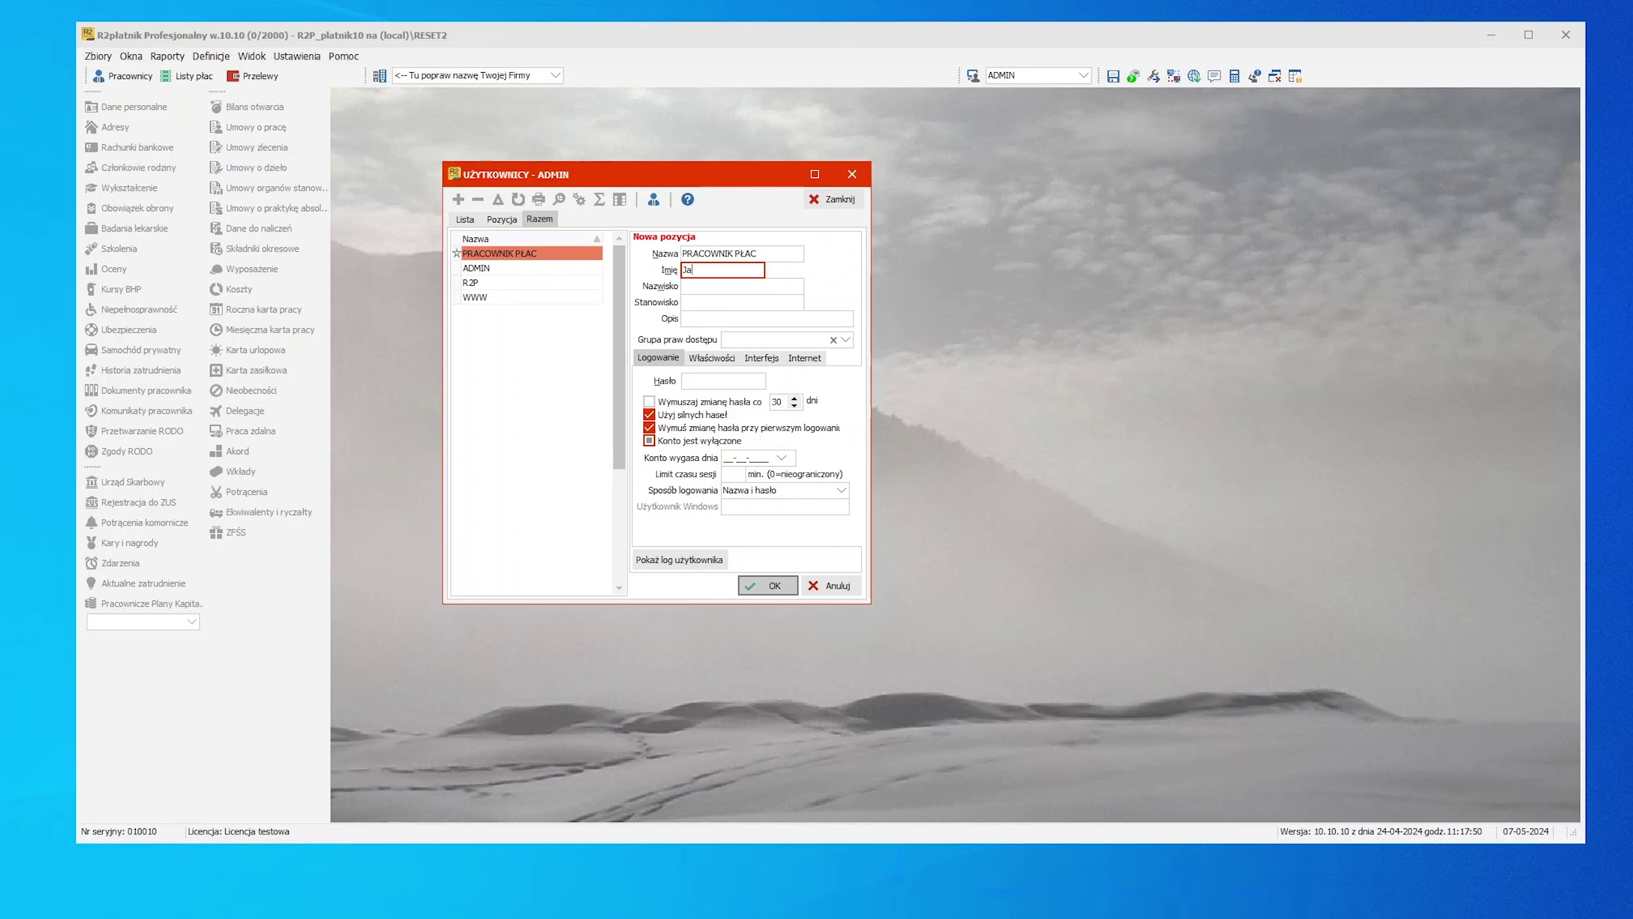
pyautogui.write('n')
pyautogui.press('Tab')
pyautogui.write('Kowllski')
pyautogui.press('Tab')
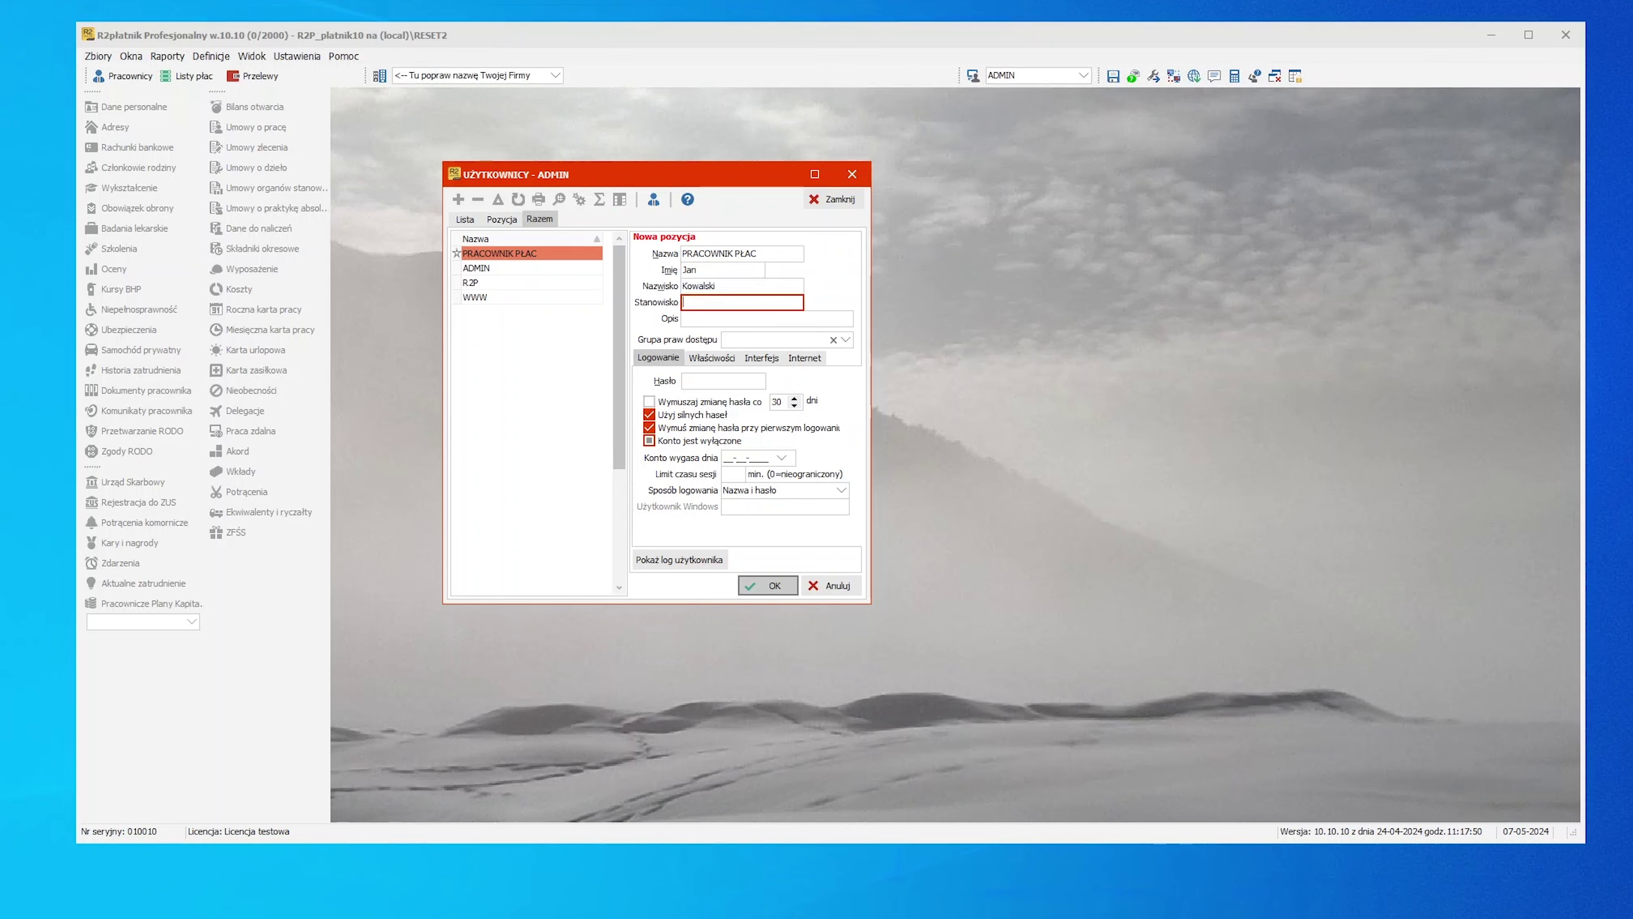
pyautogui.write('Płace')
pyautogui.press('Tab')
pyautogui.press('Tab')
# Assign the new user to the access group Pracownik 1, save the account and close the user accounts.
pyautogui.click(845, 339)
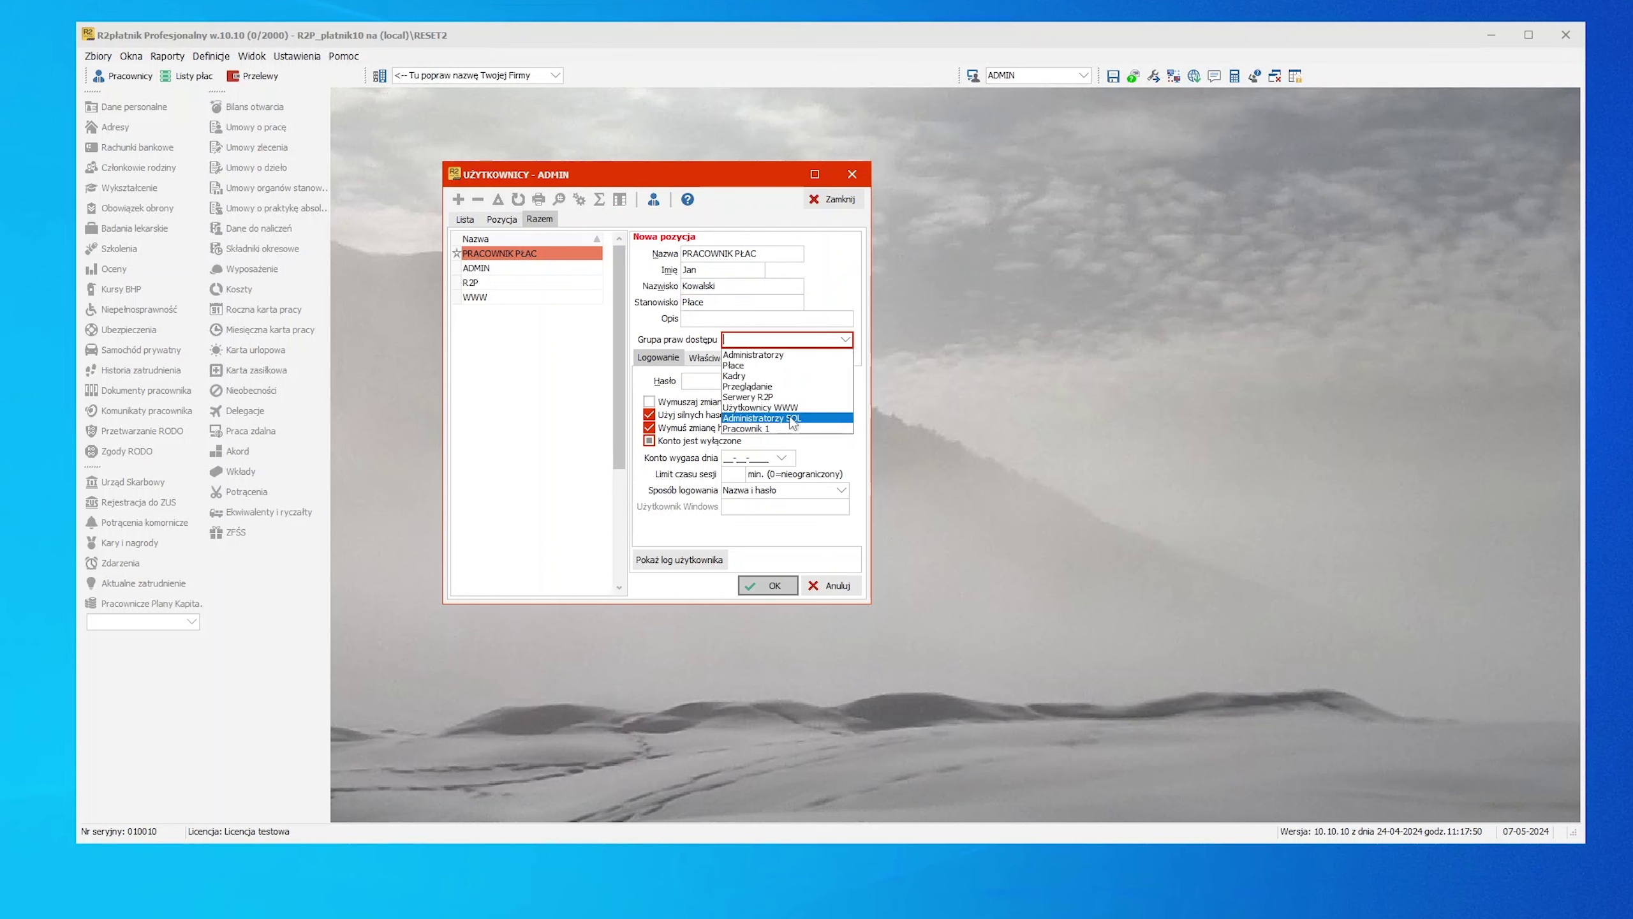
pyautogui.click(771, 430)
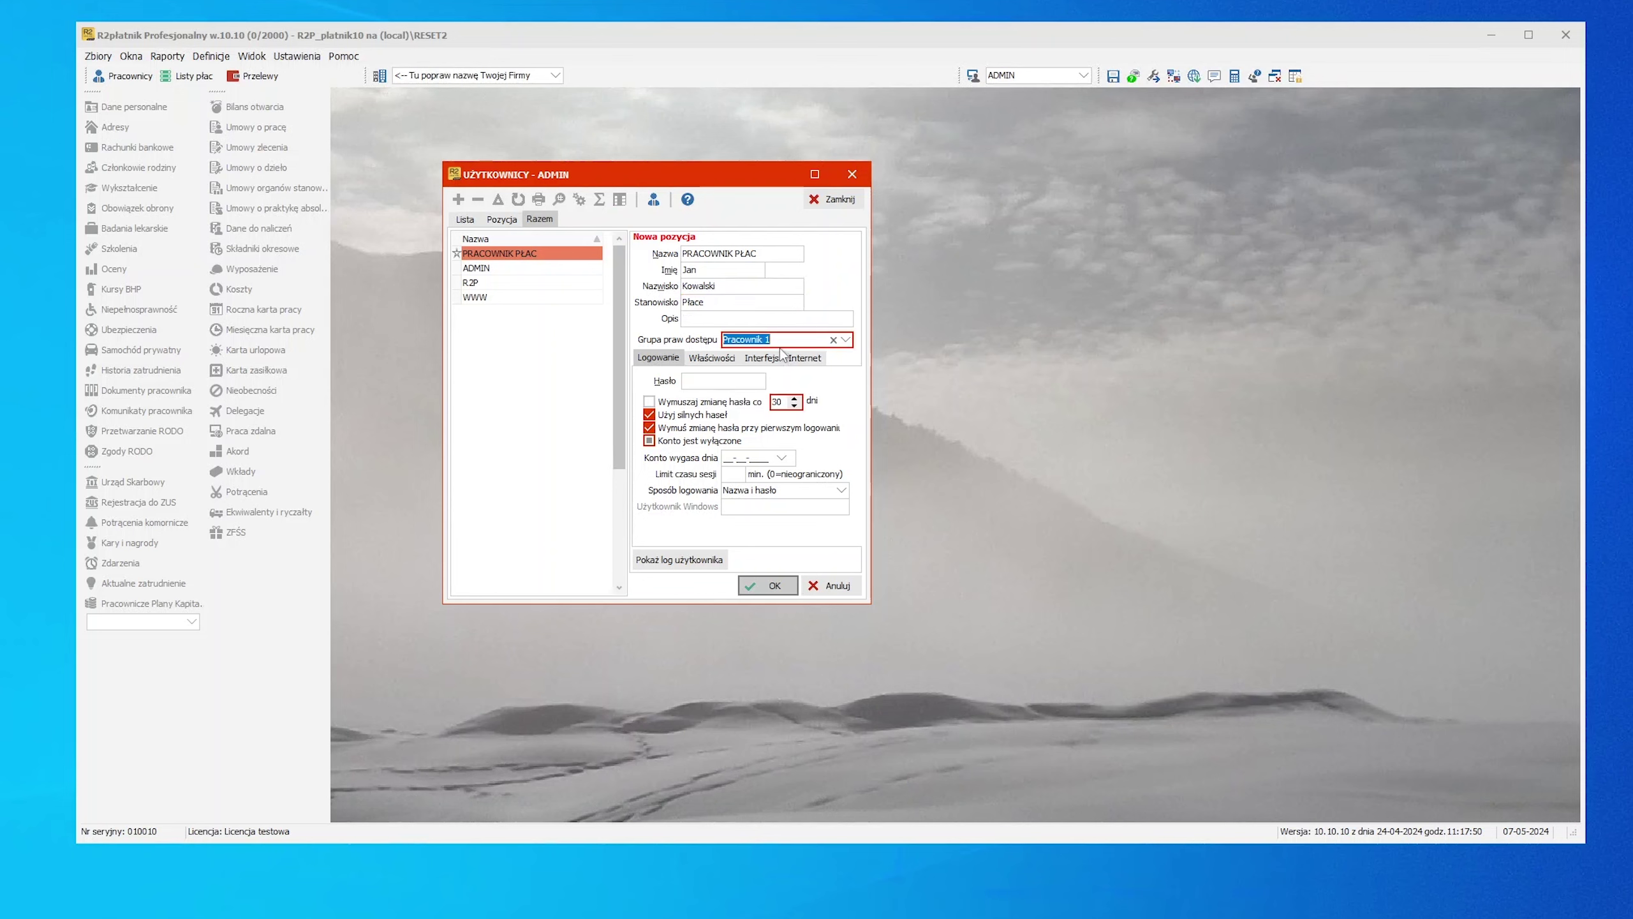
pyautogui.click(657, 358)
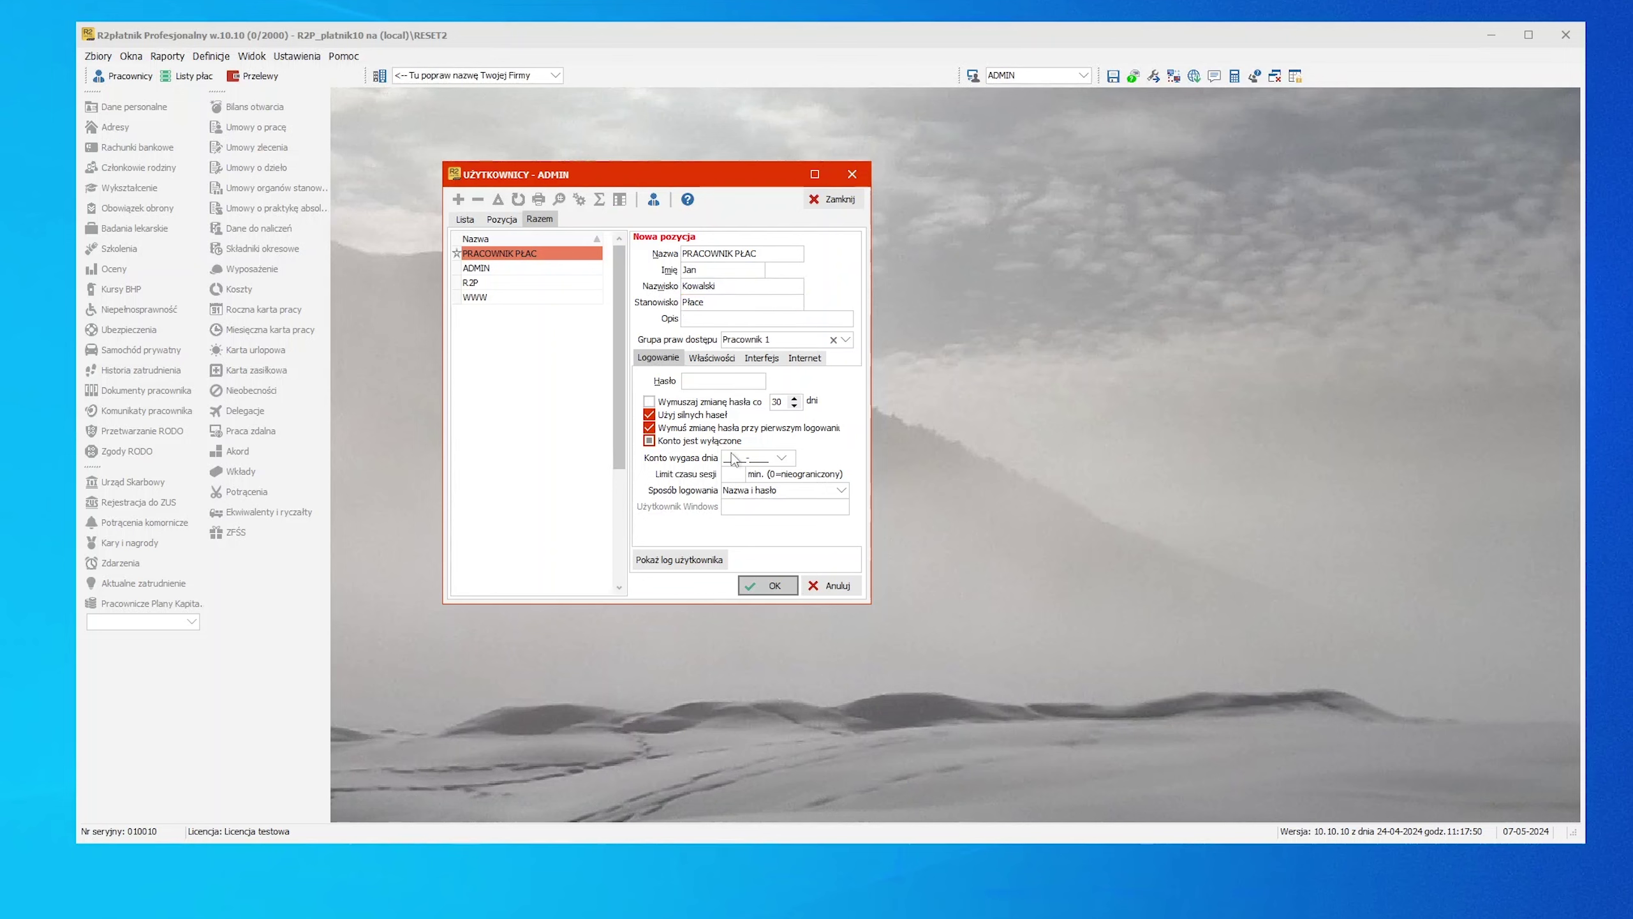
pyautogui.click(757, 584)
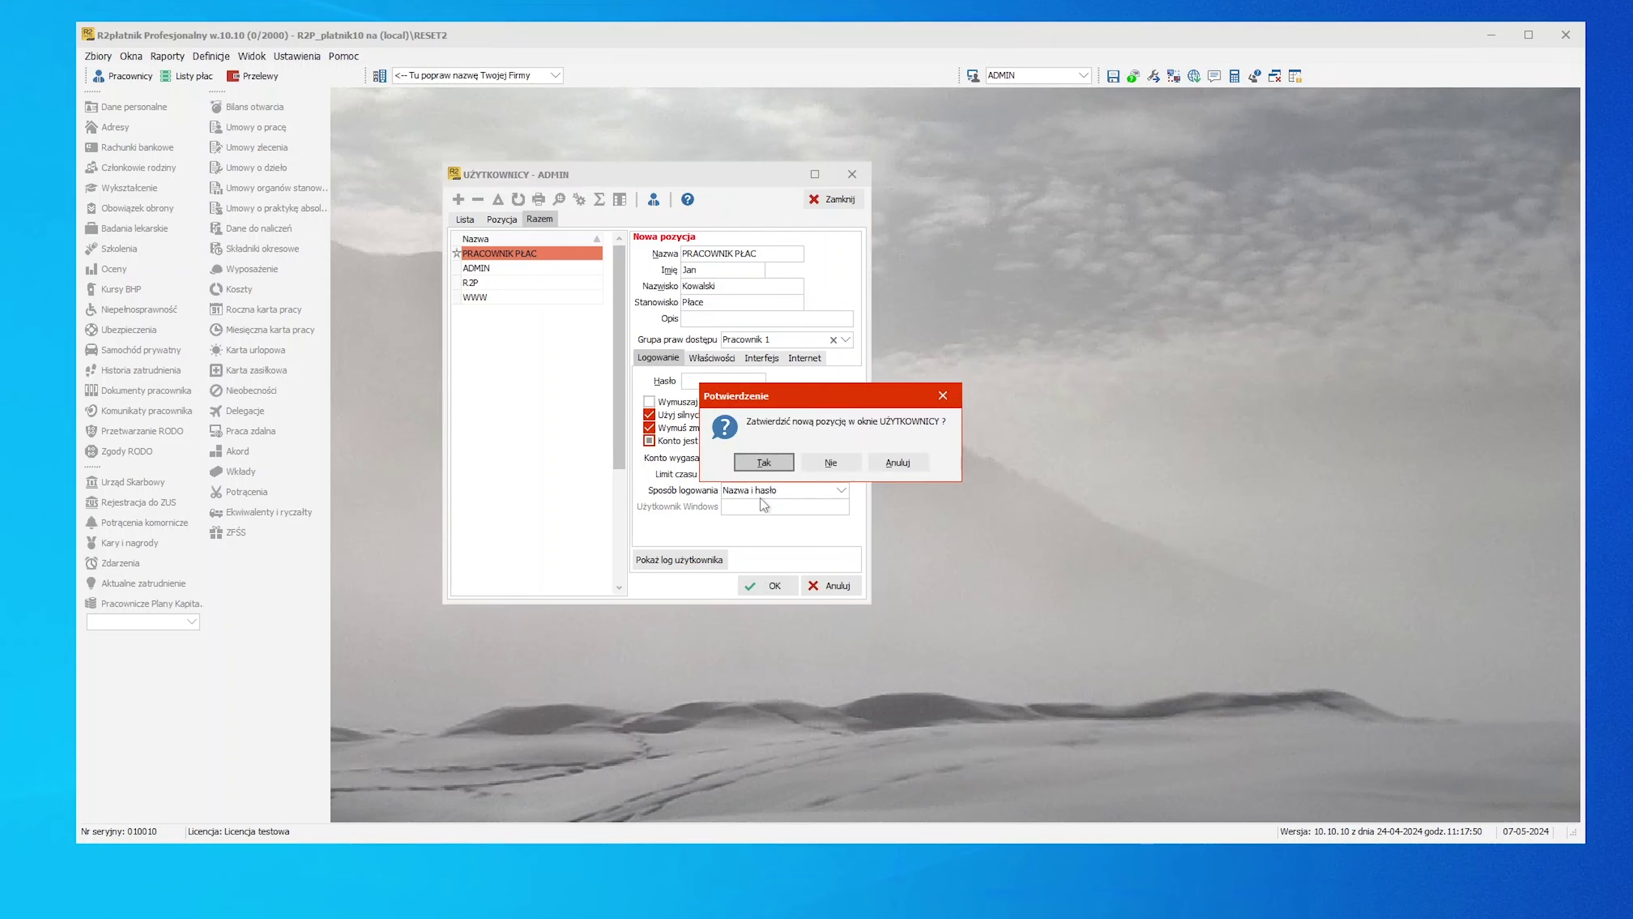
pyautogui.click(762, 462)
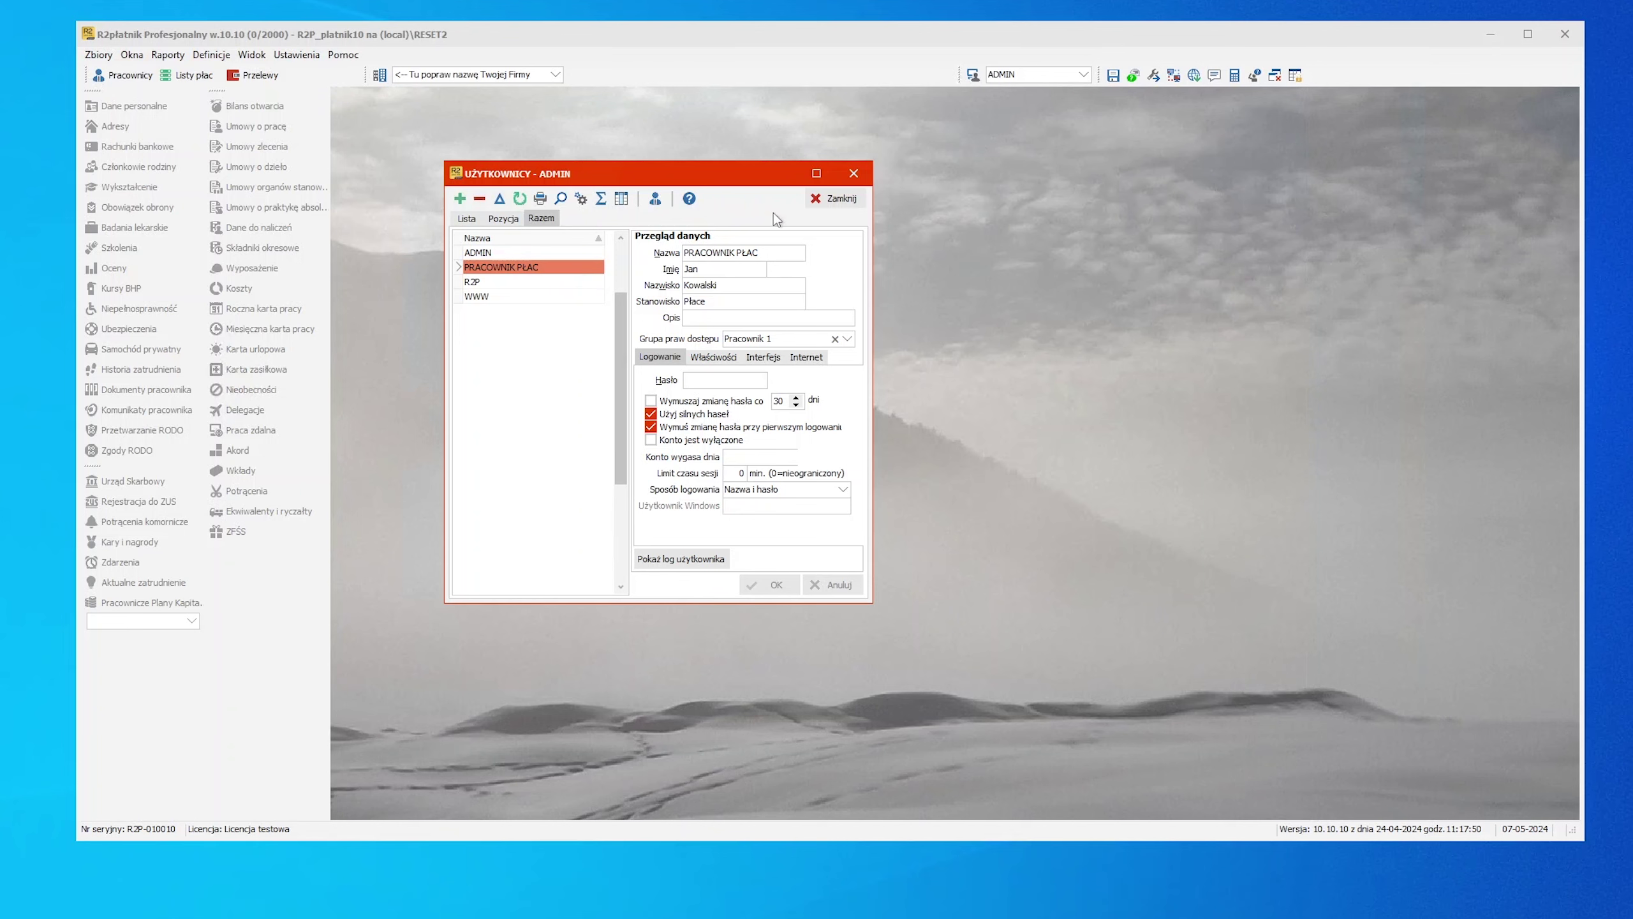
pyautogui.click(853, 175)
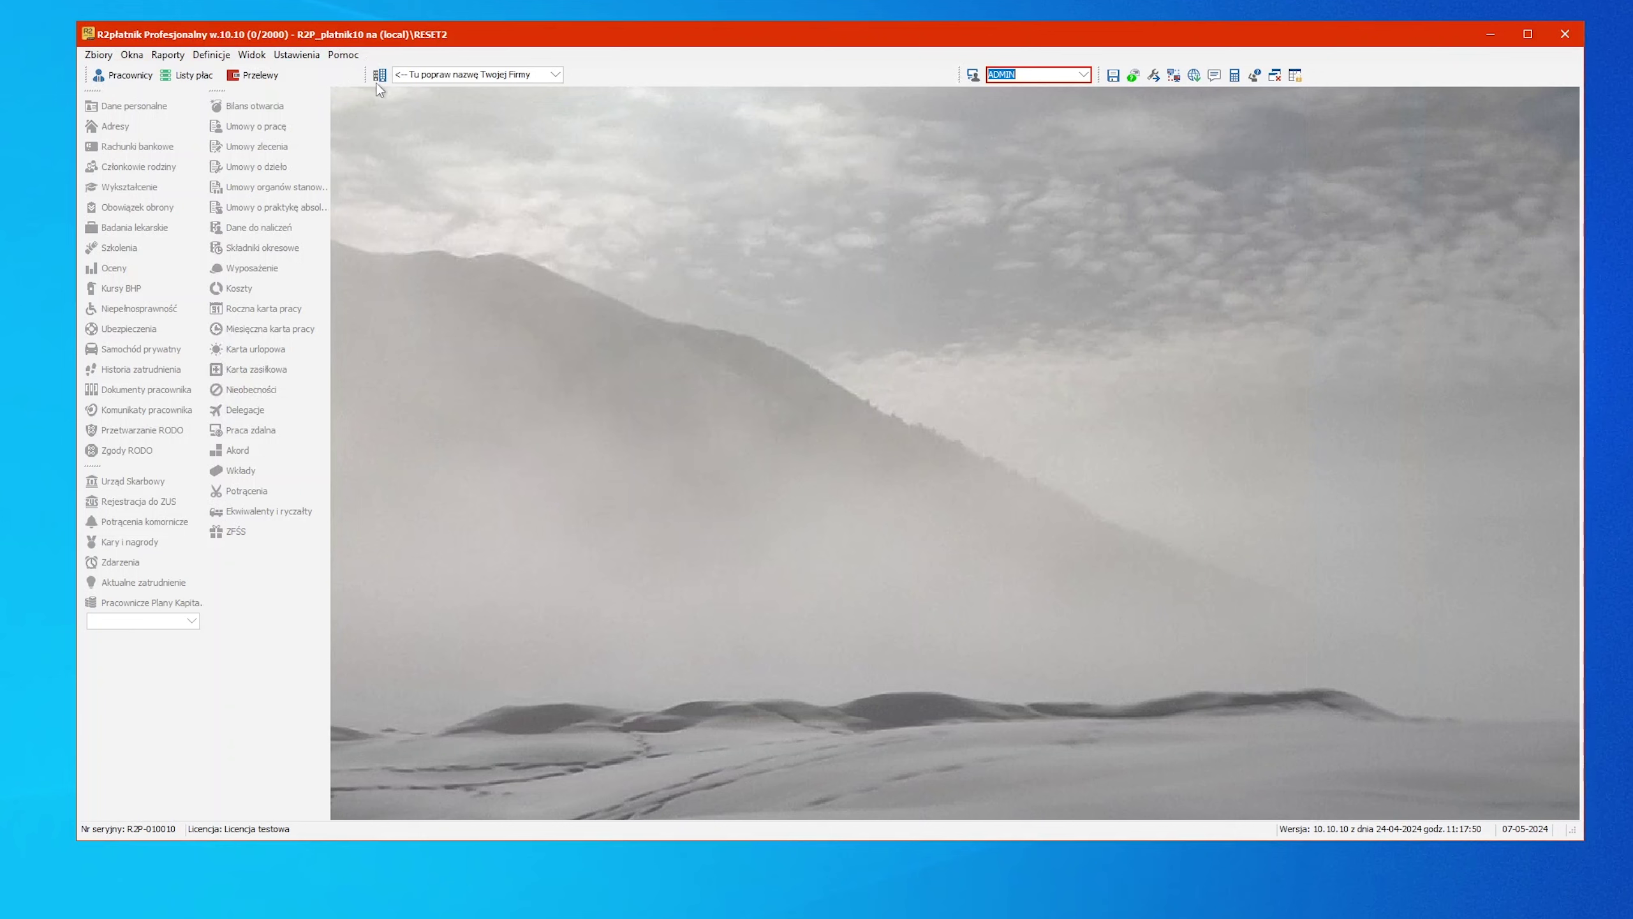
# Open the company record and replace the NIP placeholder with the company's tax identification number.
pyautogui.click(99, 55)
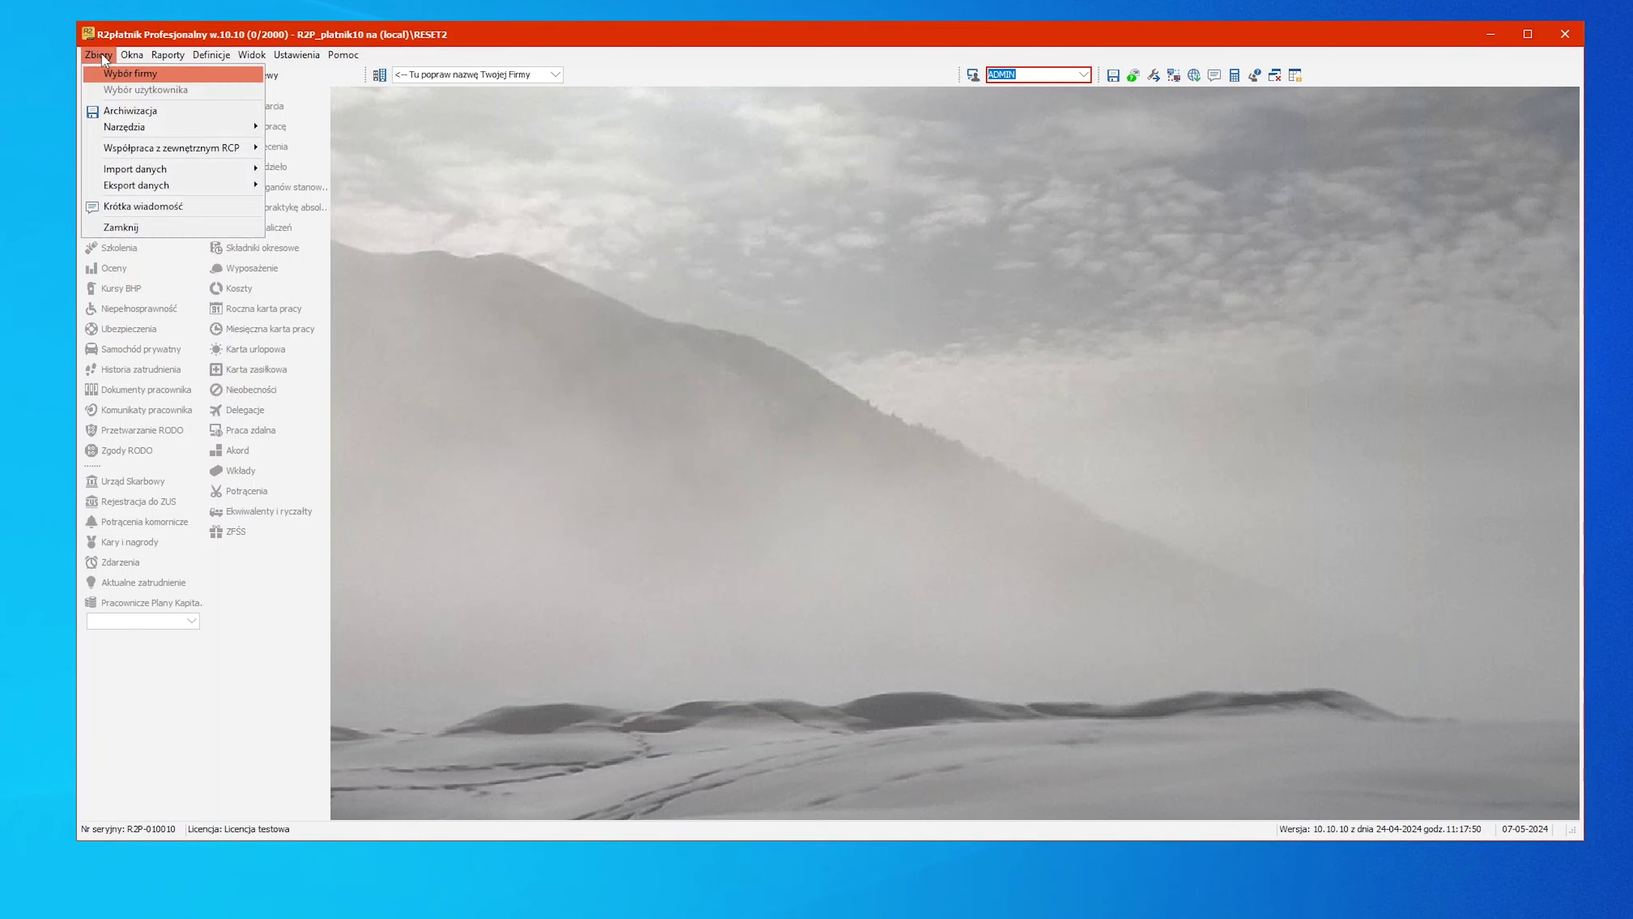
pyautogui.click(112, 75)
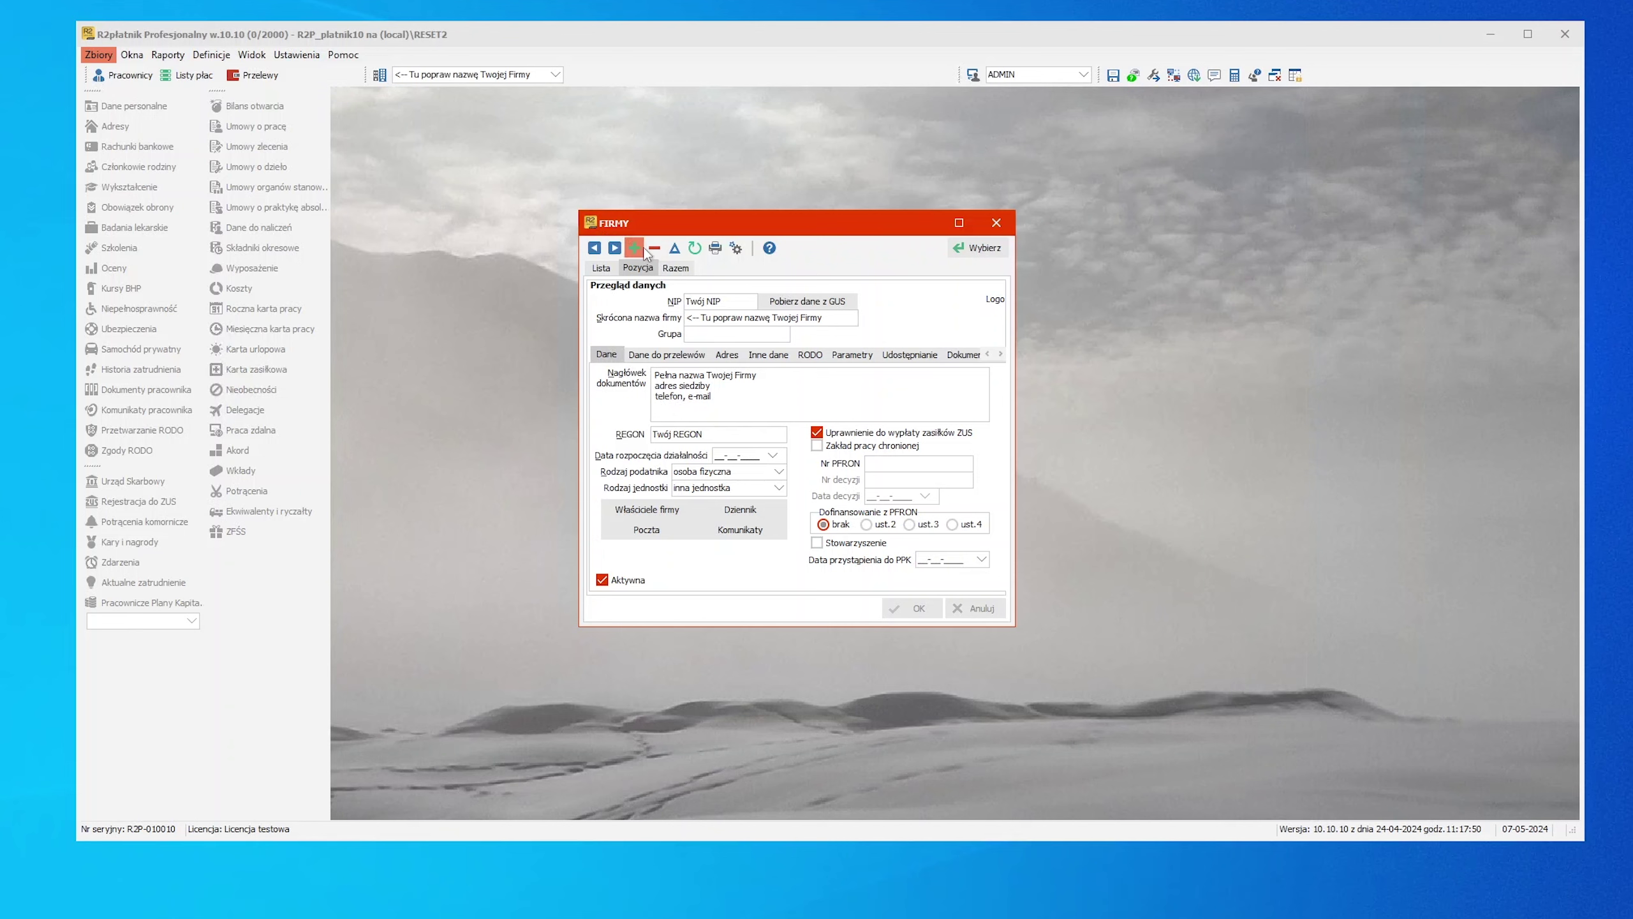
pyautogui.click(720, 333)
pyautogui.click(771, 317)
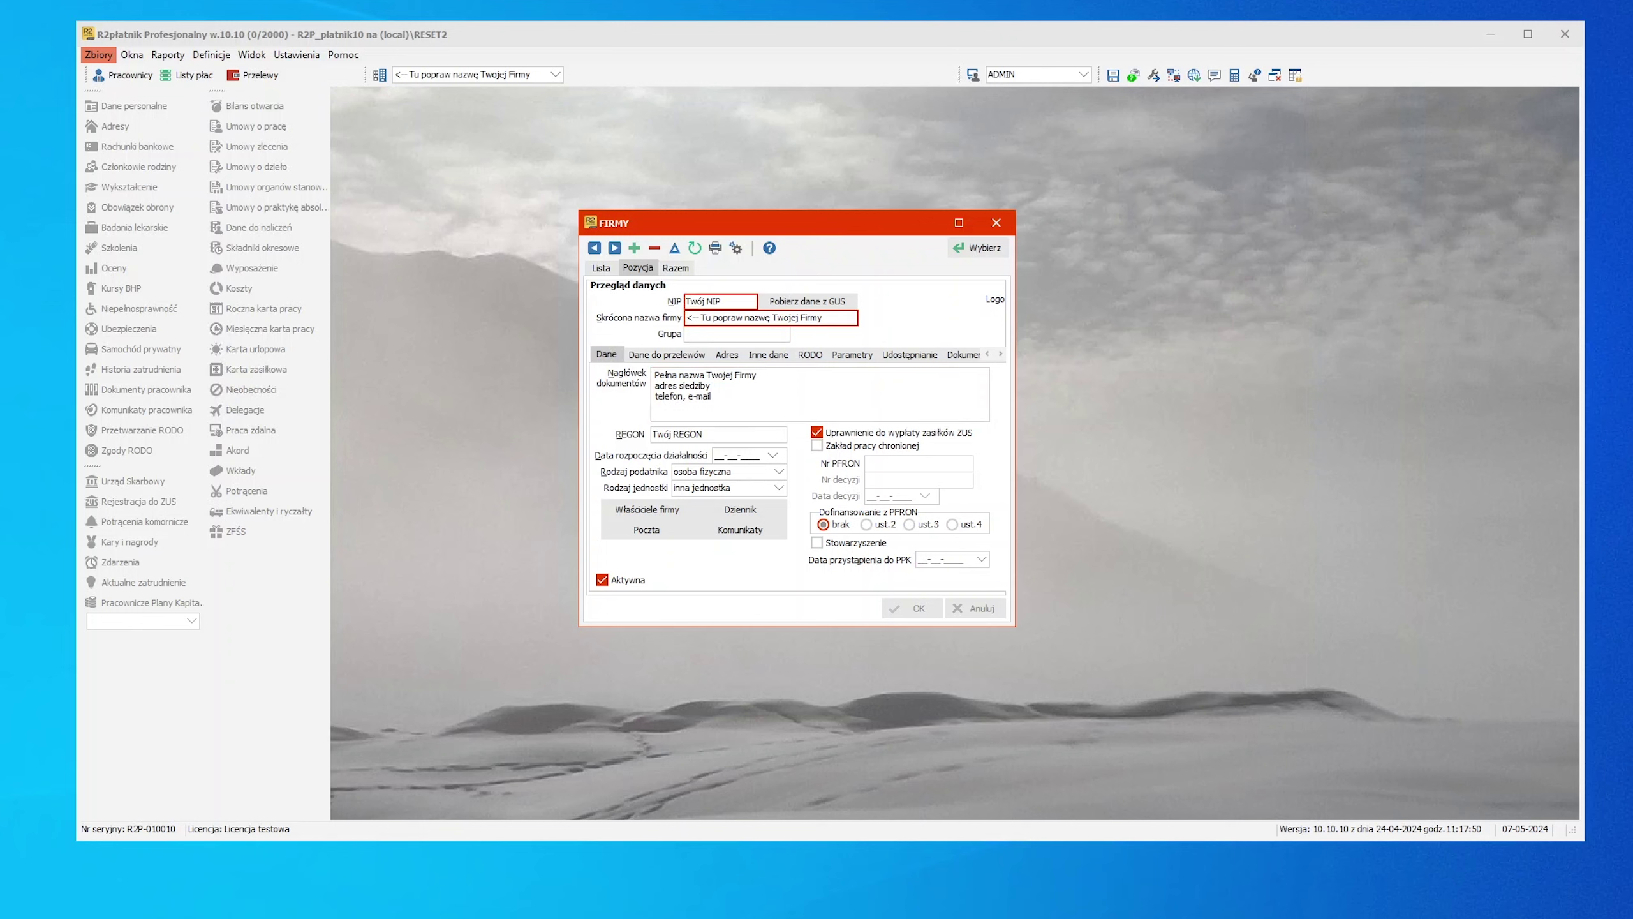
pyautogui.click(675, 302)
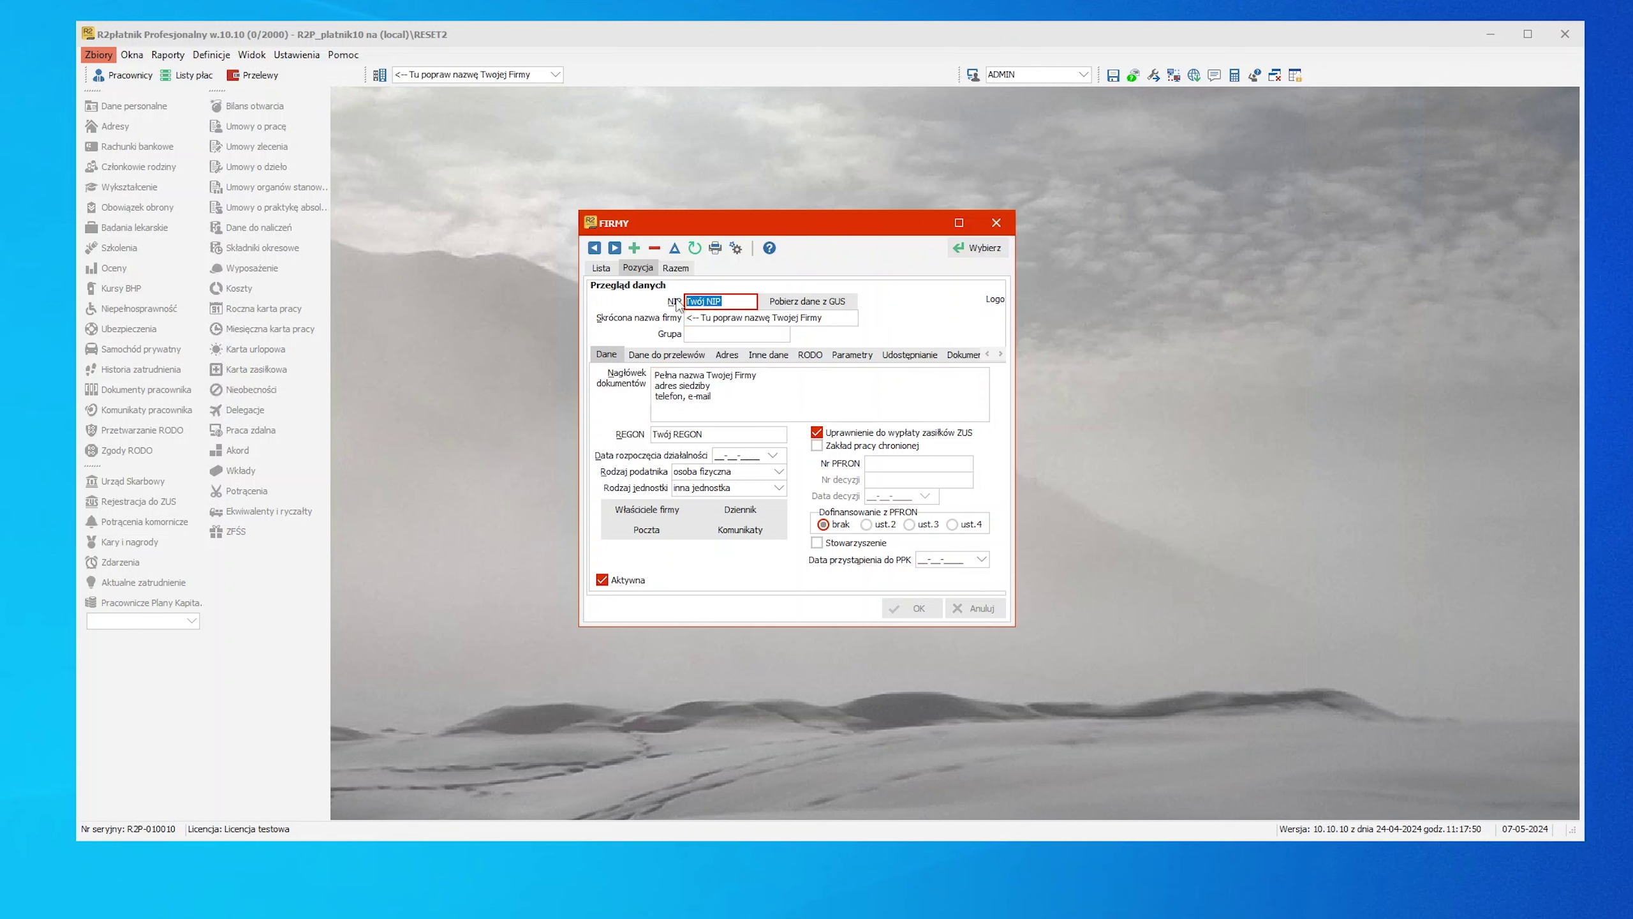
pyautogui.hotkey('ctrl', 'v')
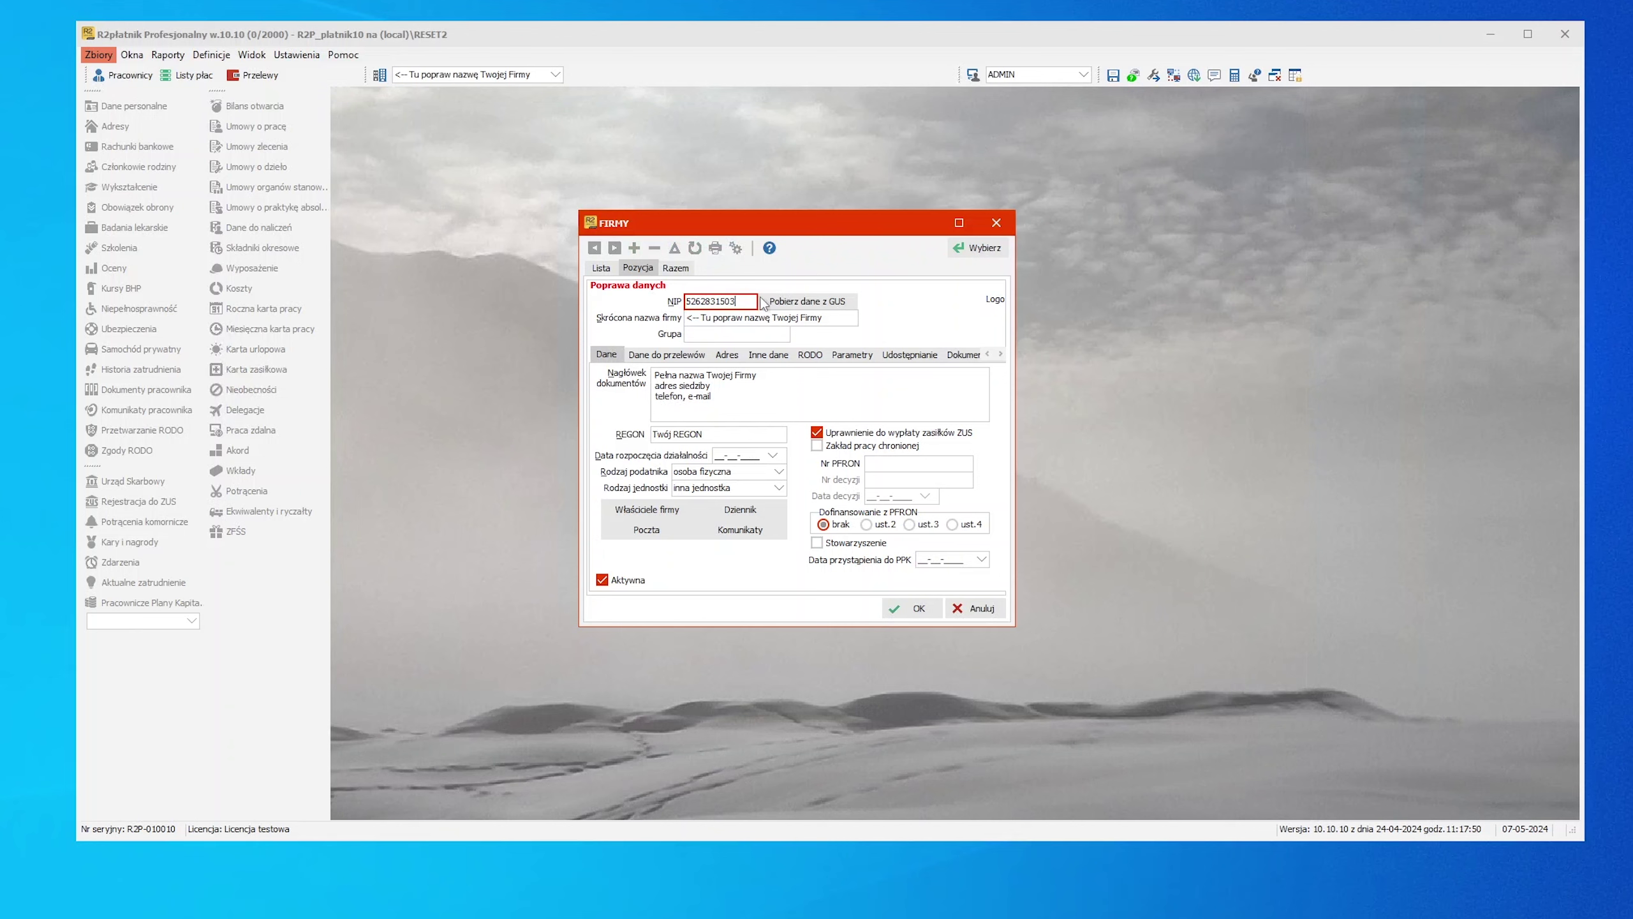
# Fetch the company's registration data from GUS using its NIP and check the address that was filled in.
pyautogui.click(823, 302)
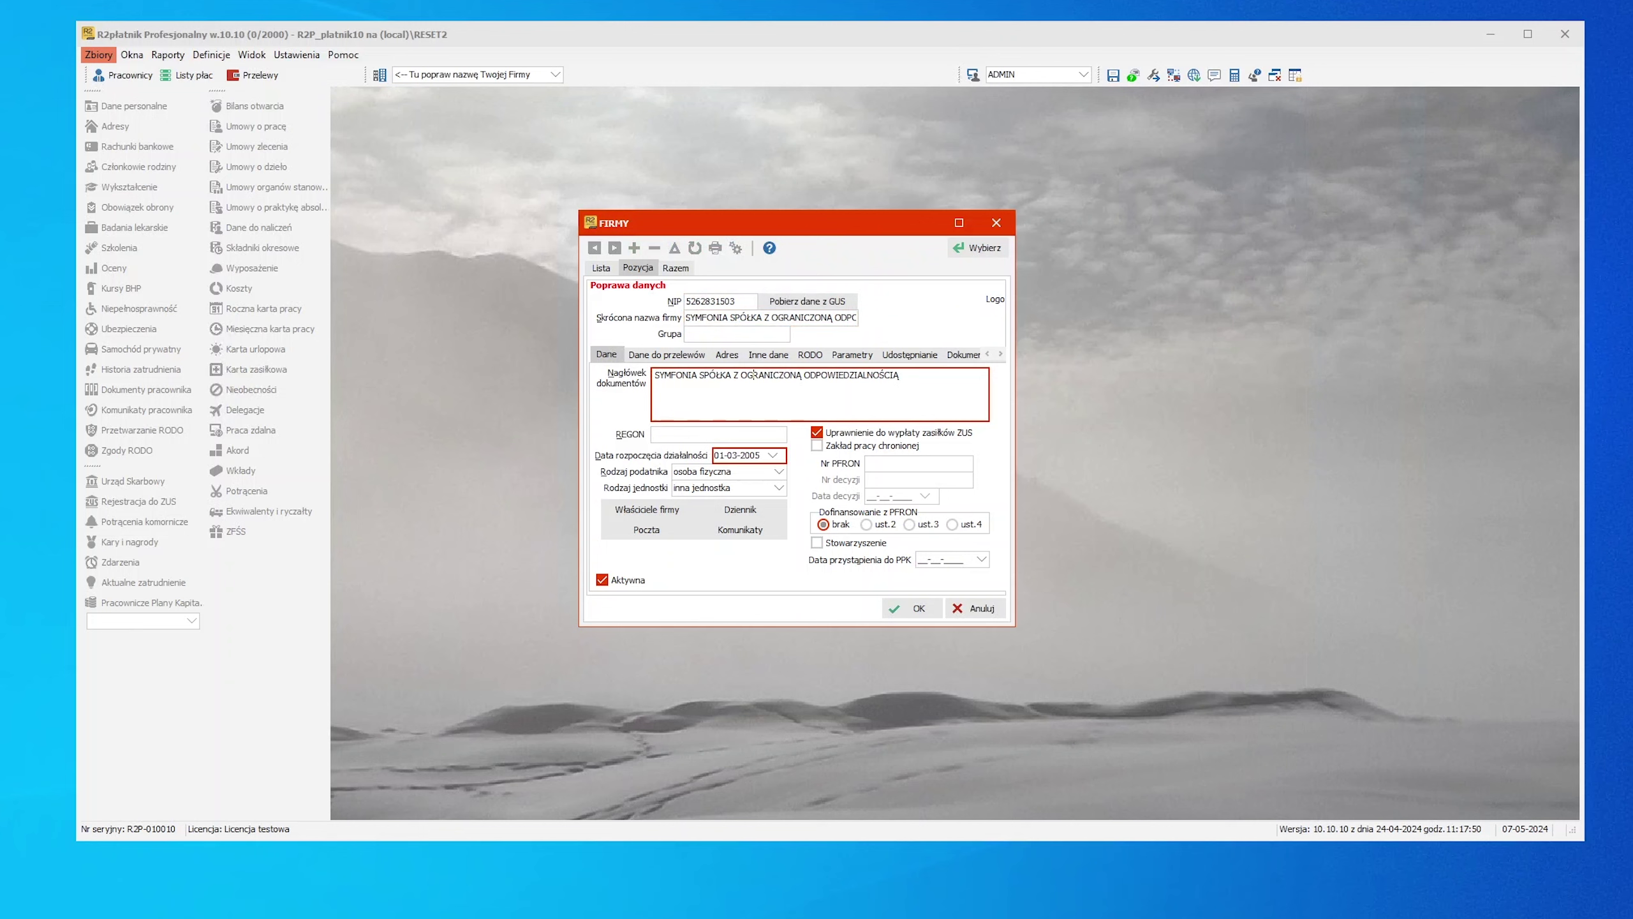
pyautogui.click(727, 355)
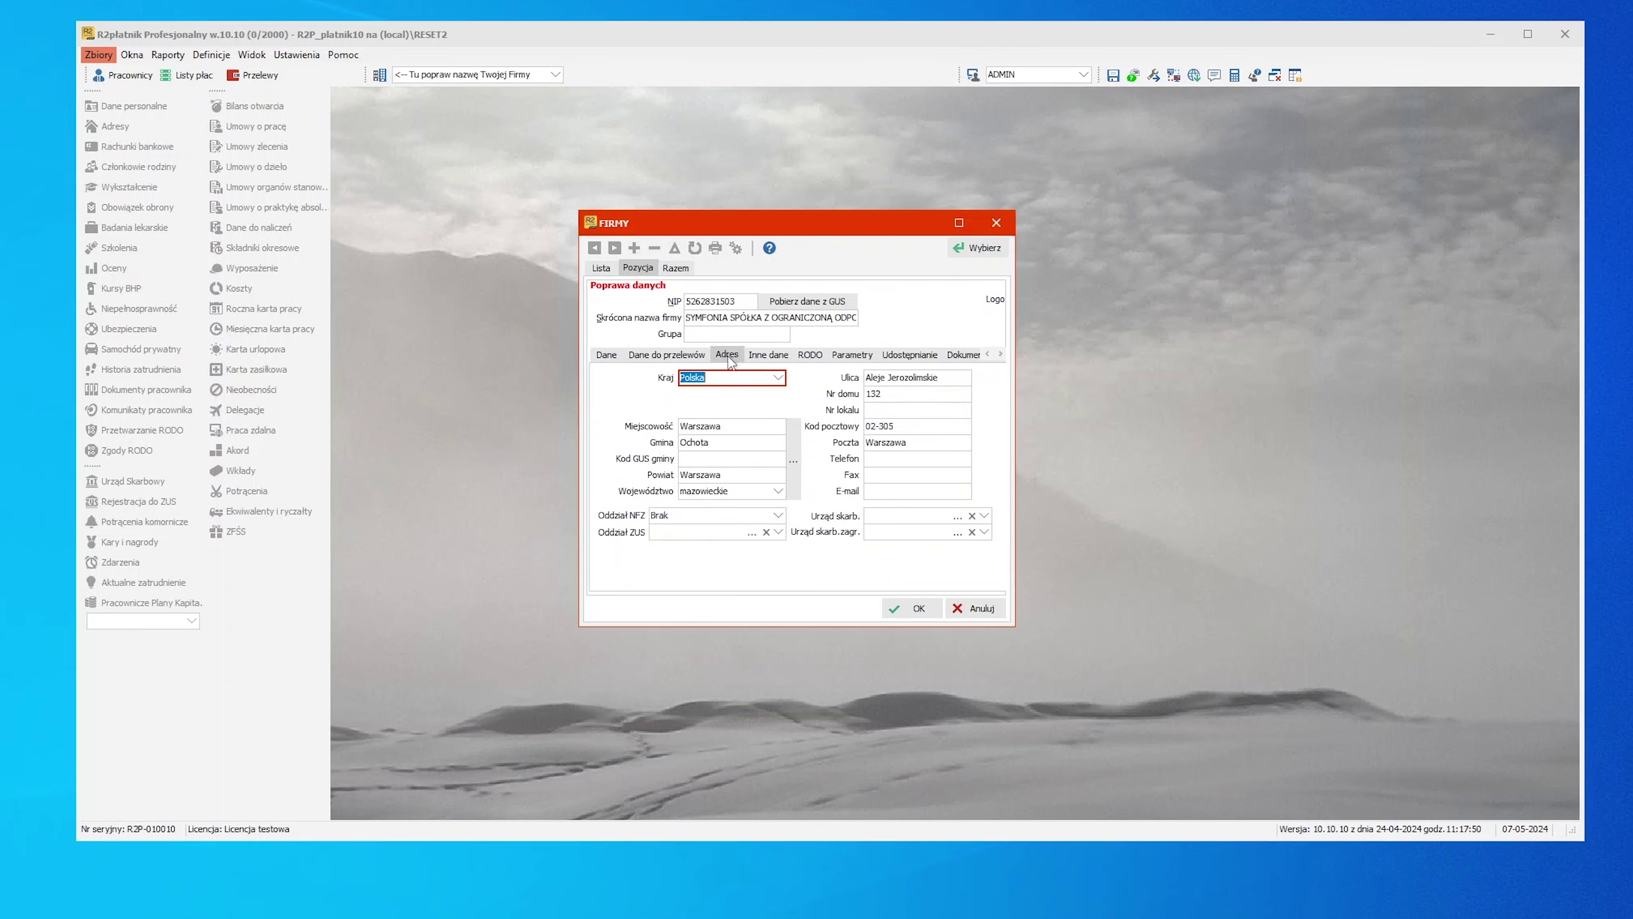
pyautogui.click(606, 356)
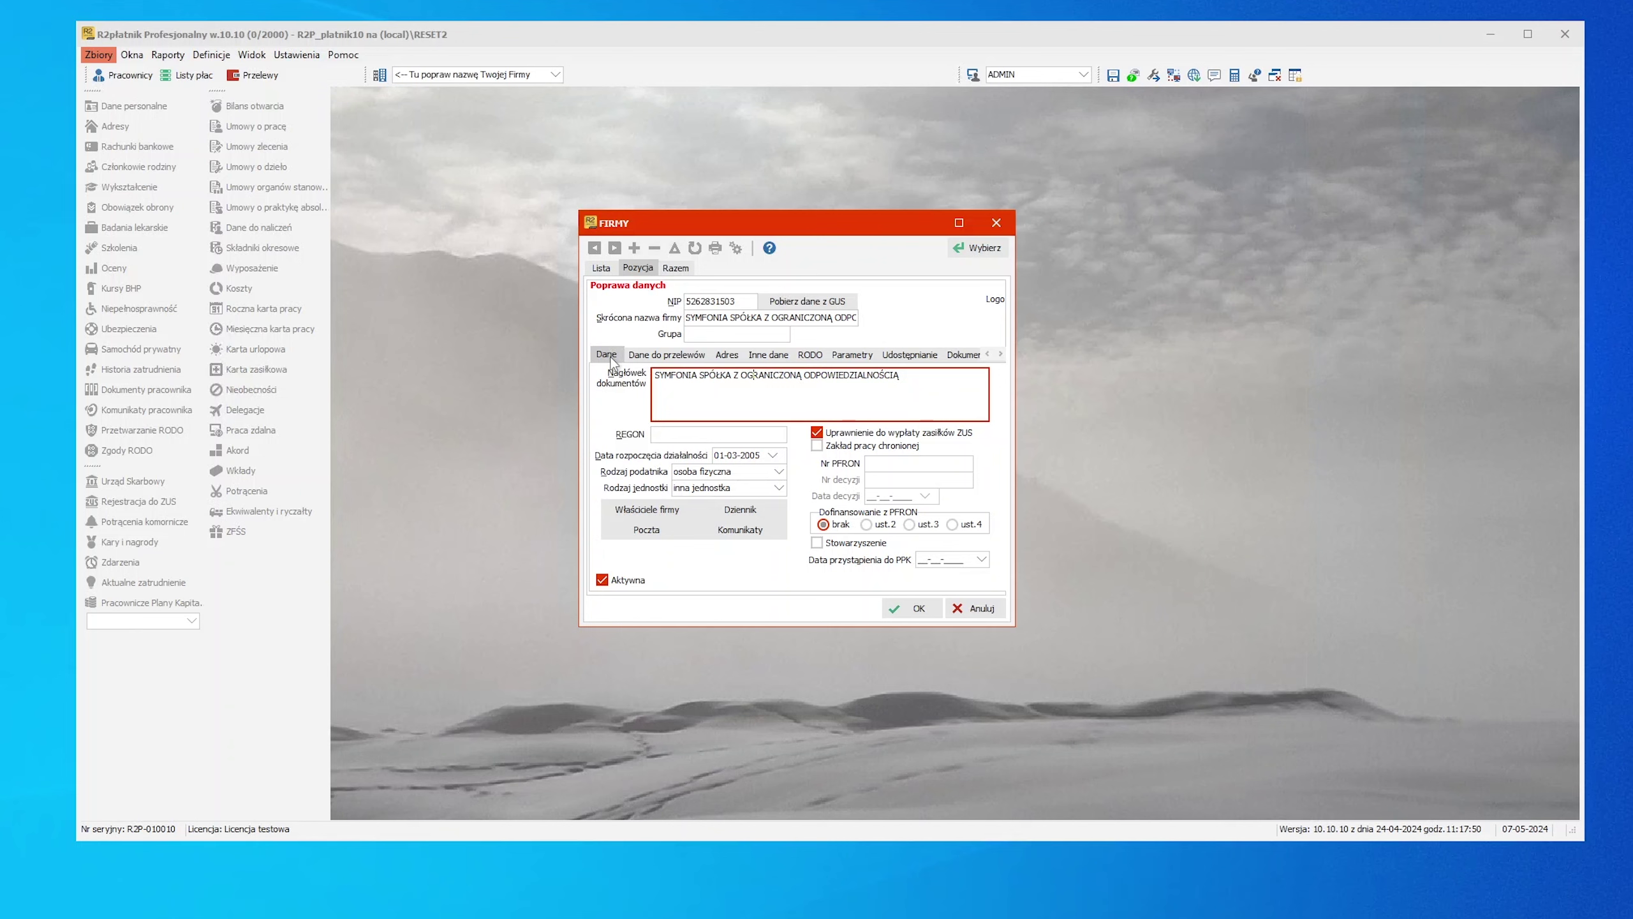
# Review the company's REGON, business start date, taxpayer type and unit type fields.
pyautogui.click(706, 433)
pyautogui.press('Tab')
pyautogui.press('Tab')
pyautogui.press('Tab')
# Review the company's transfer data, including its name and address, bank accounts, ZUS and PIT accounts and PPK name.
pyautogui.click(669, 356)
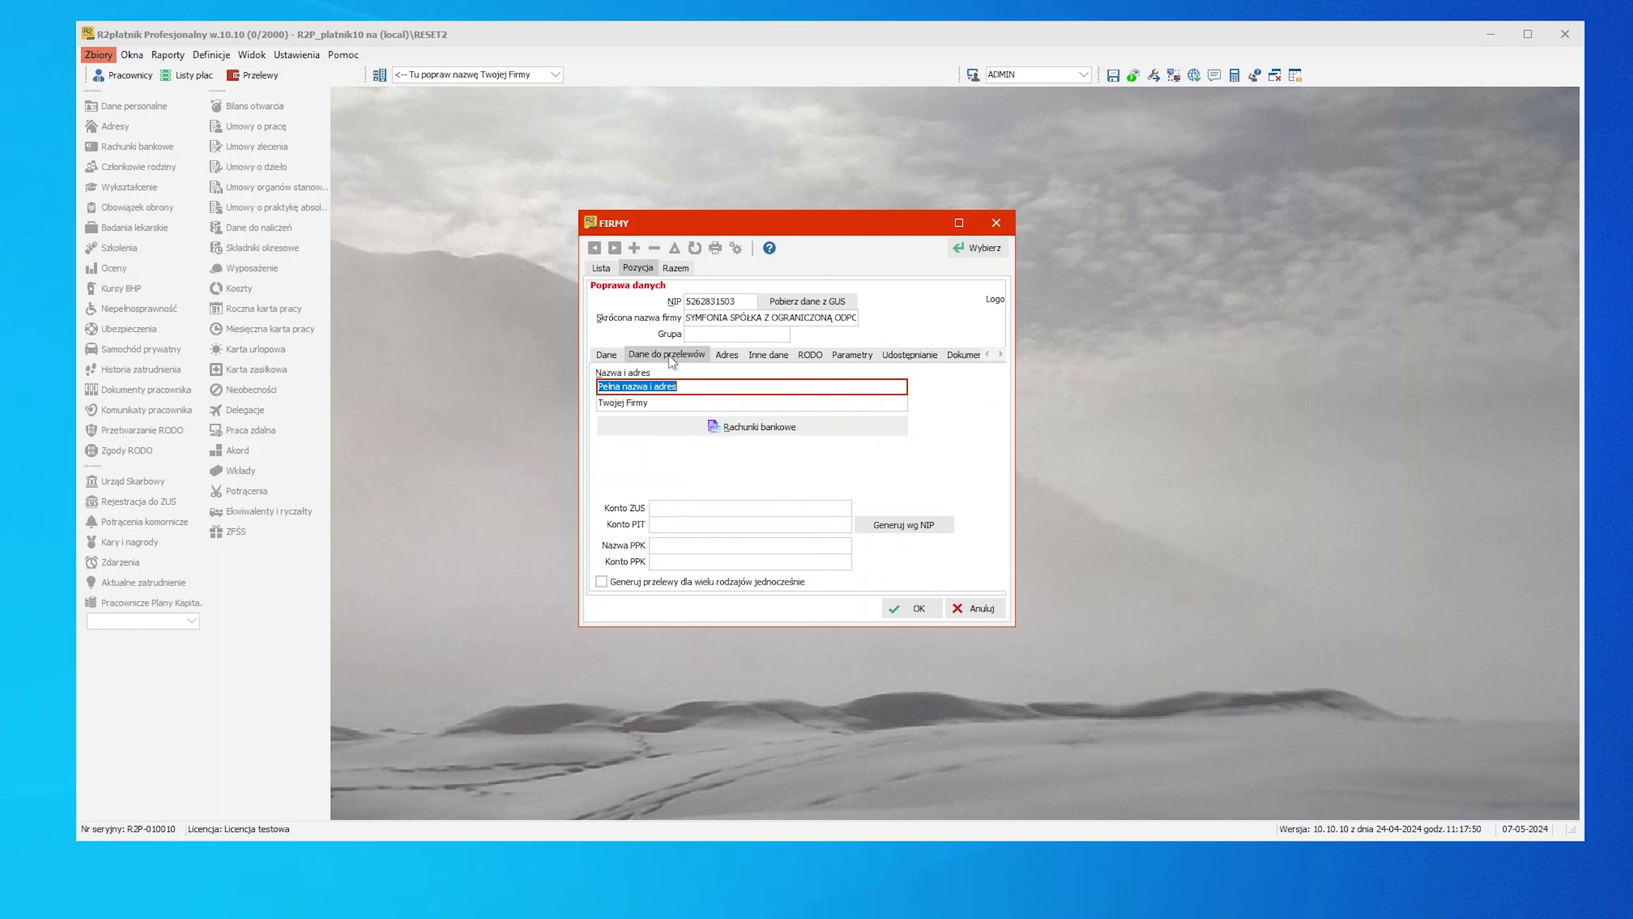
pyautogui.click(699, 426)
pyautogui.click(738, 112)
pyautogui.click(697, 506)
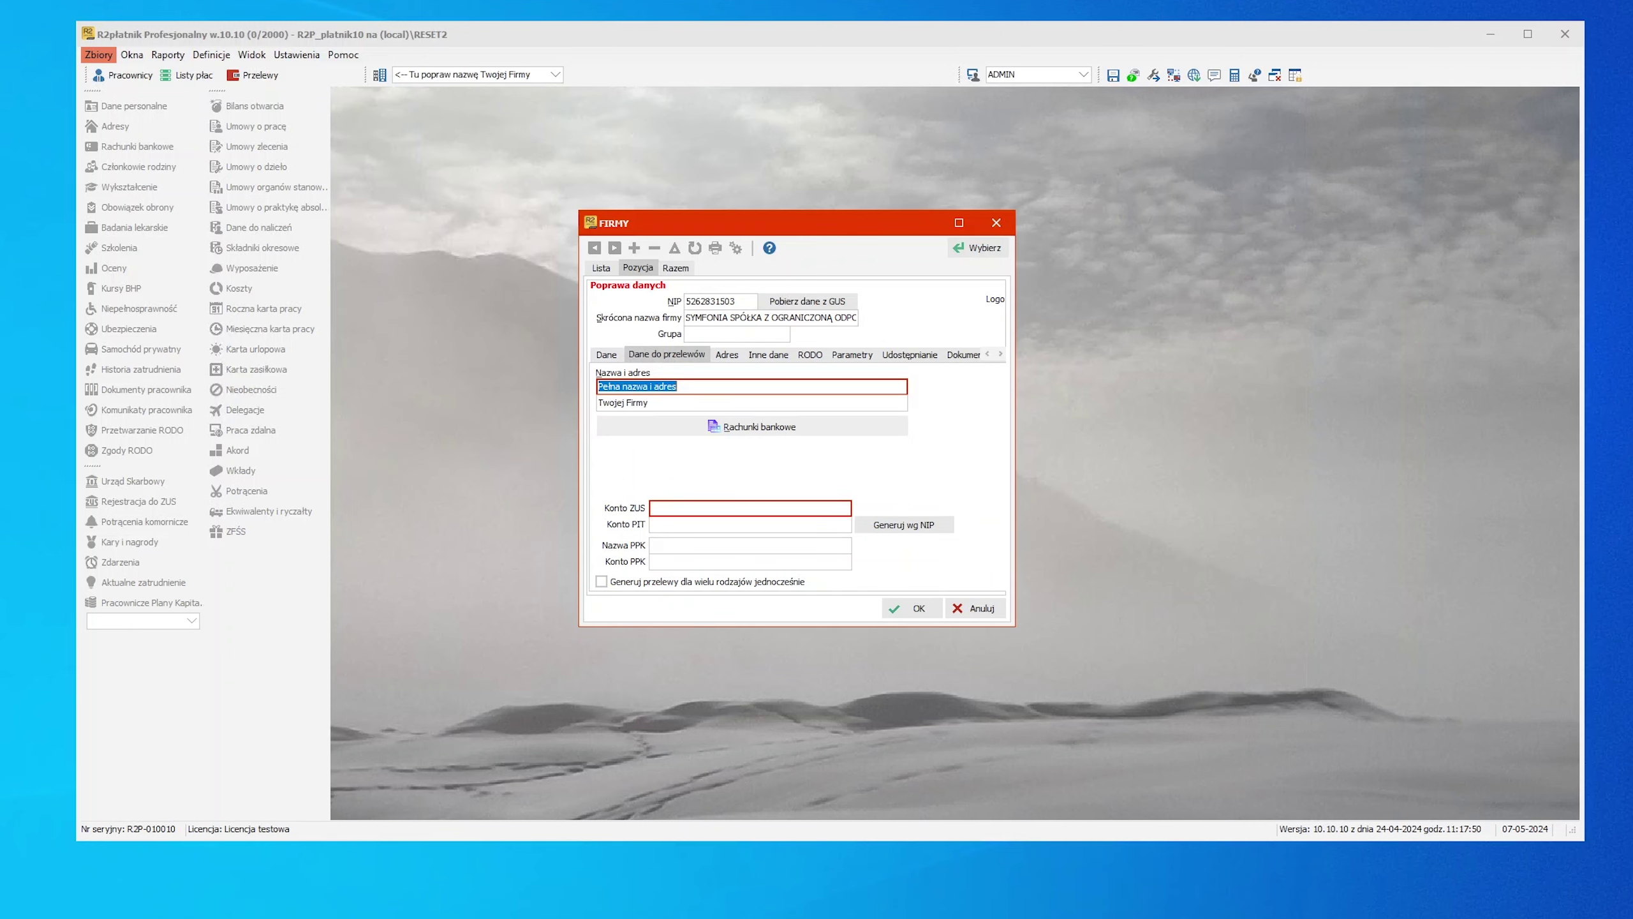
pyautogui.click(714, 525)
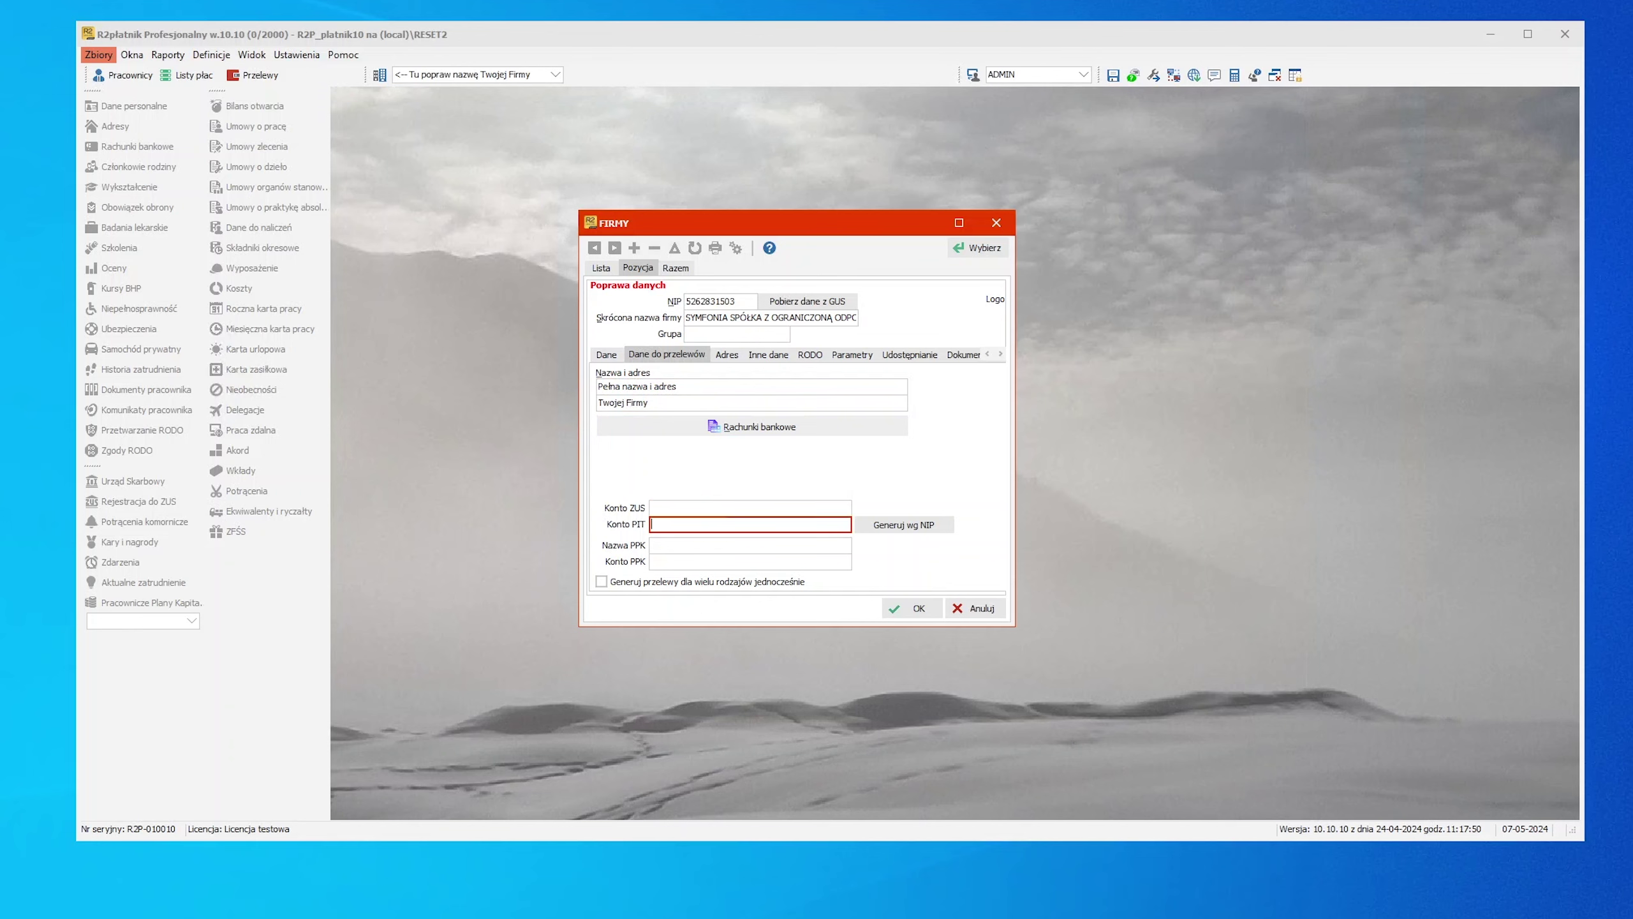
pyautogui.click(714, 545)
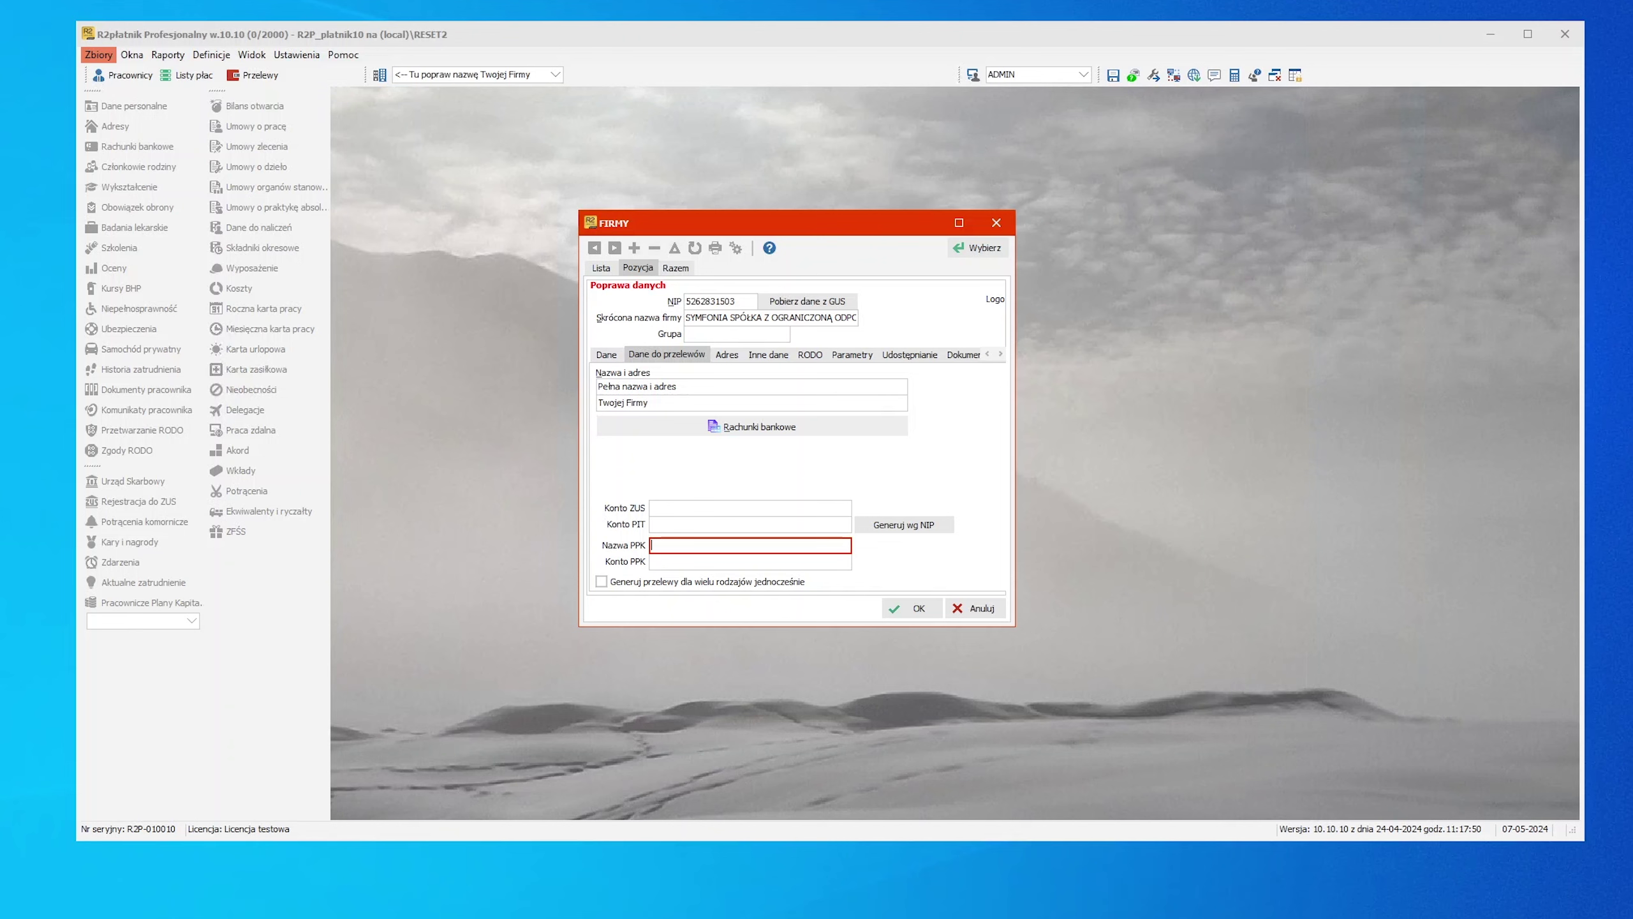
# Examine the company's address, other registration data and RODO settings.
pyautogui.click(728, 355)
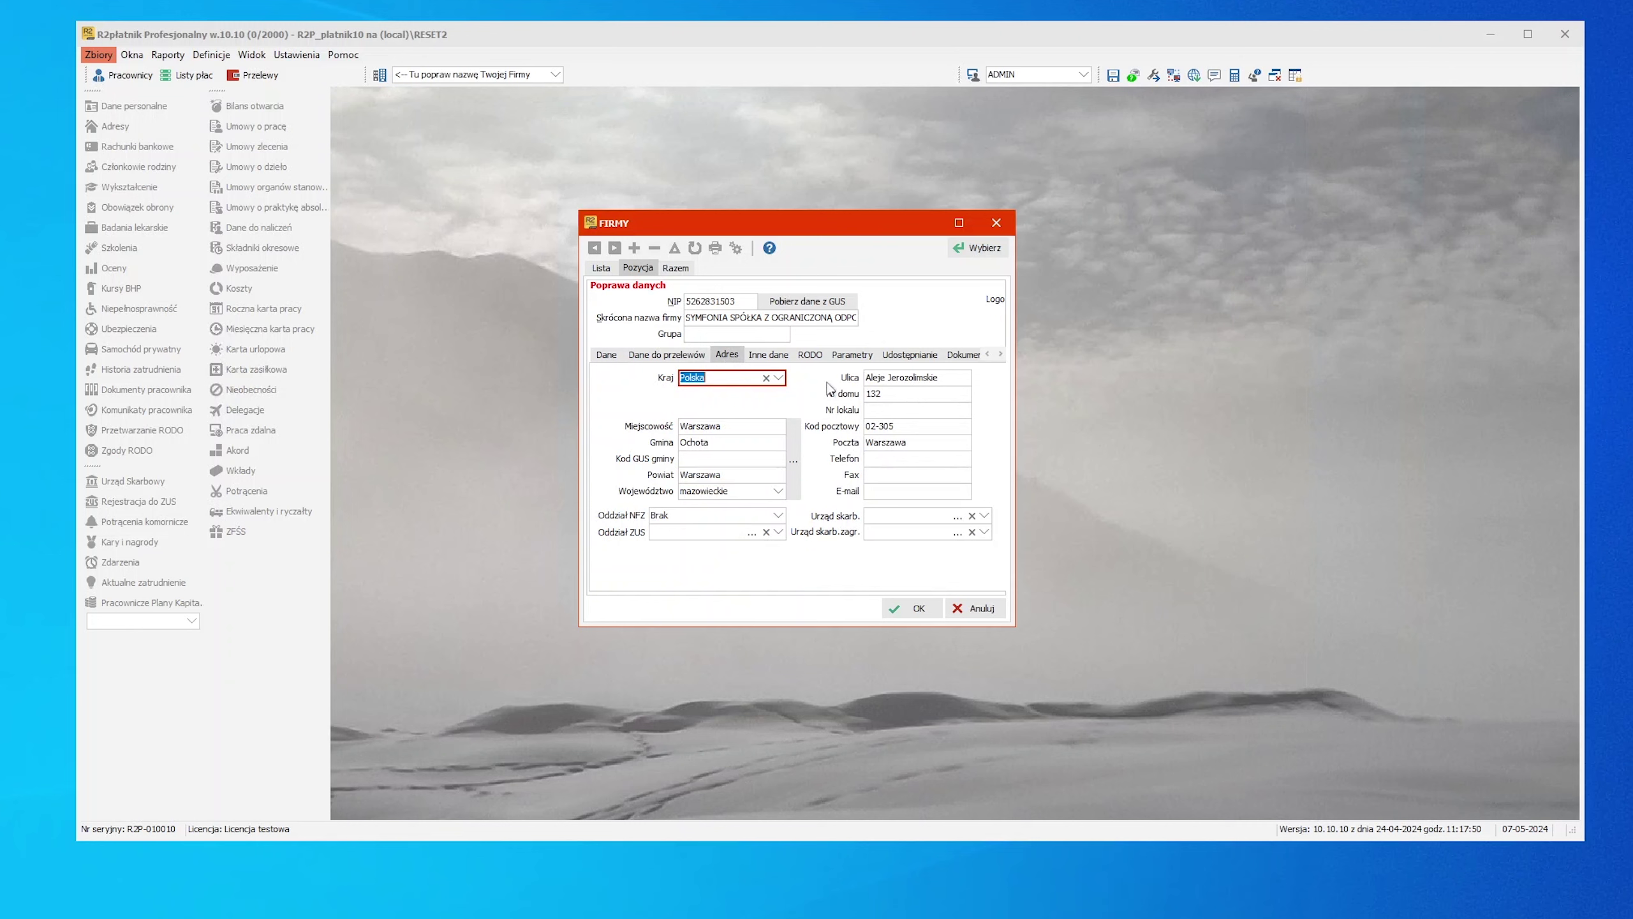
pyautogui.click(776, 362)
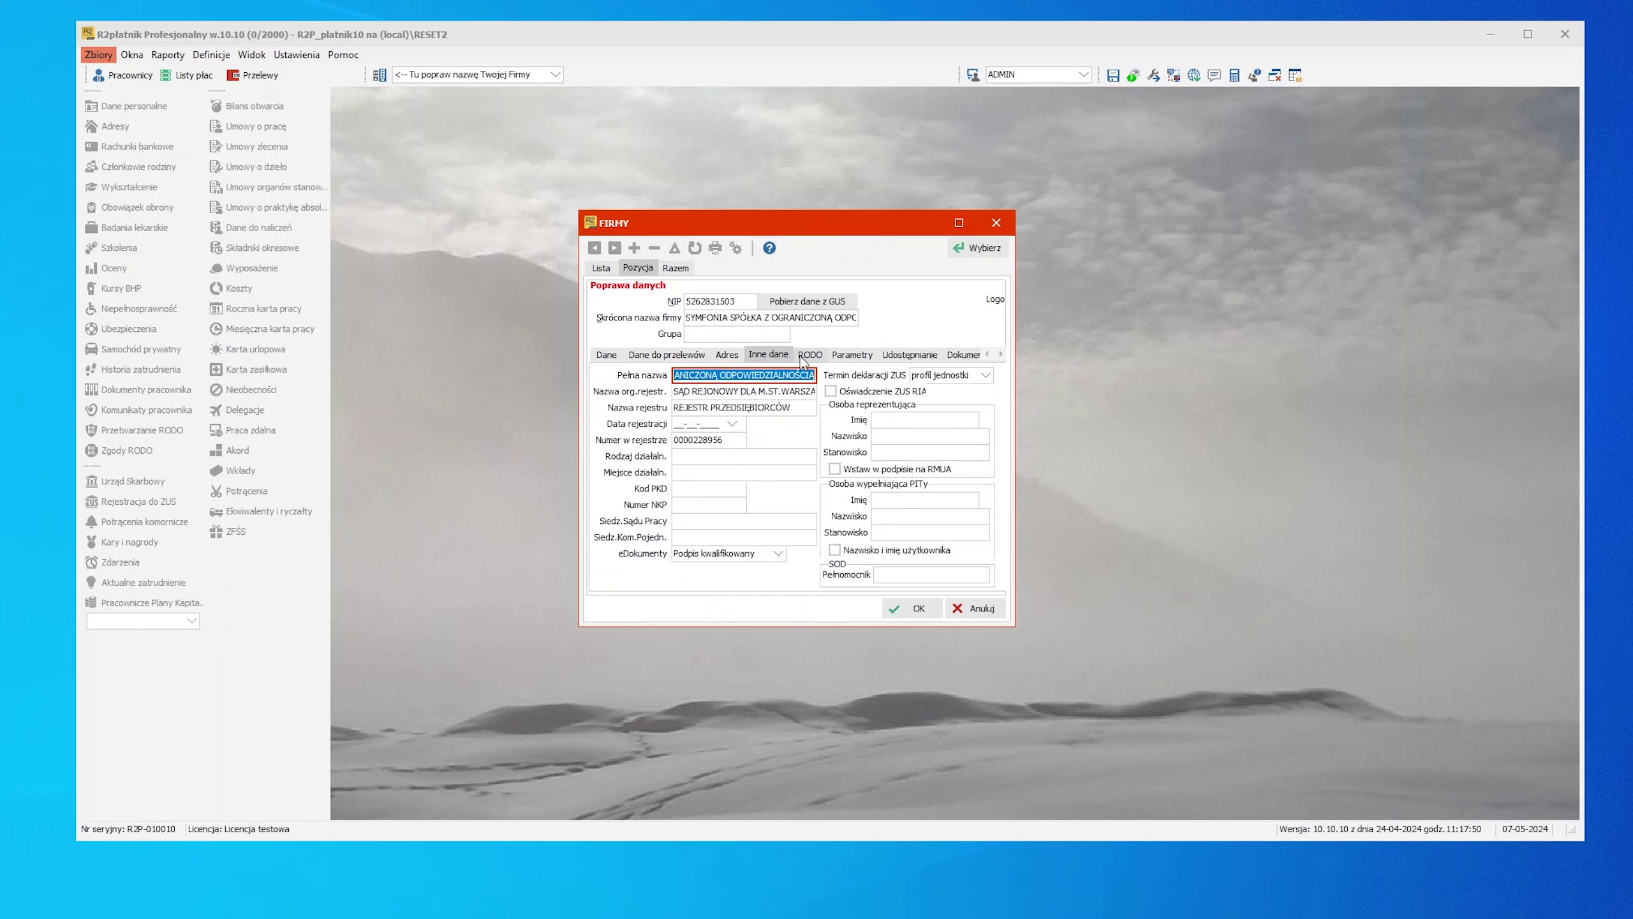
pyautogui.click(807, 358)
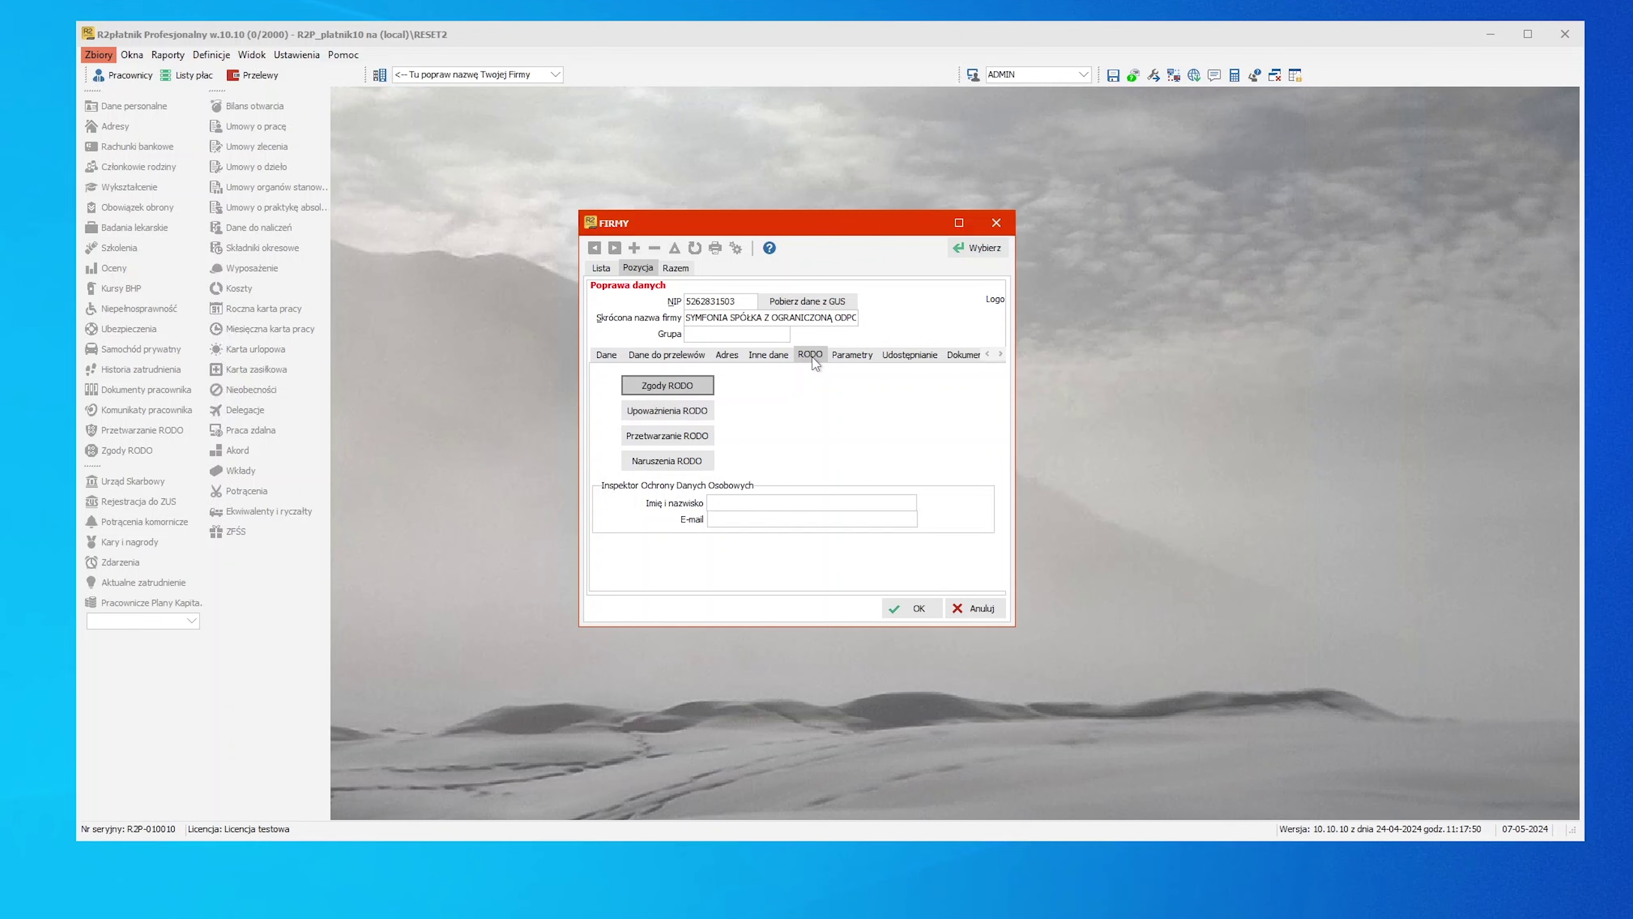
# Examine the company parameters for payroll calculation, PPK, work cards with overtime, benefit cards and leave or absence cards.
pyautogui.click(842, 358)
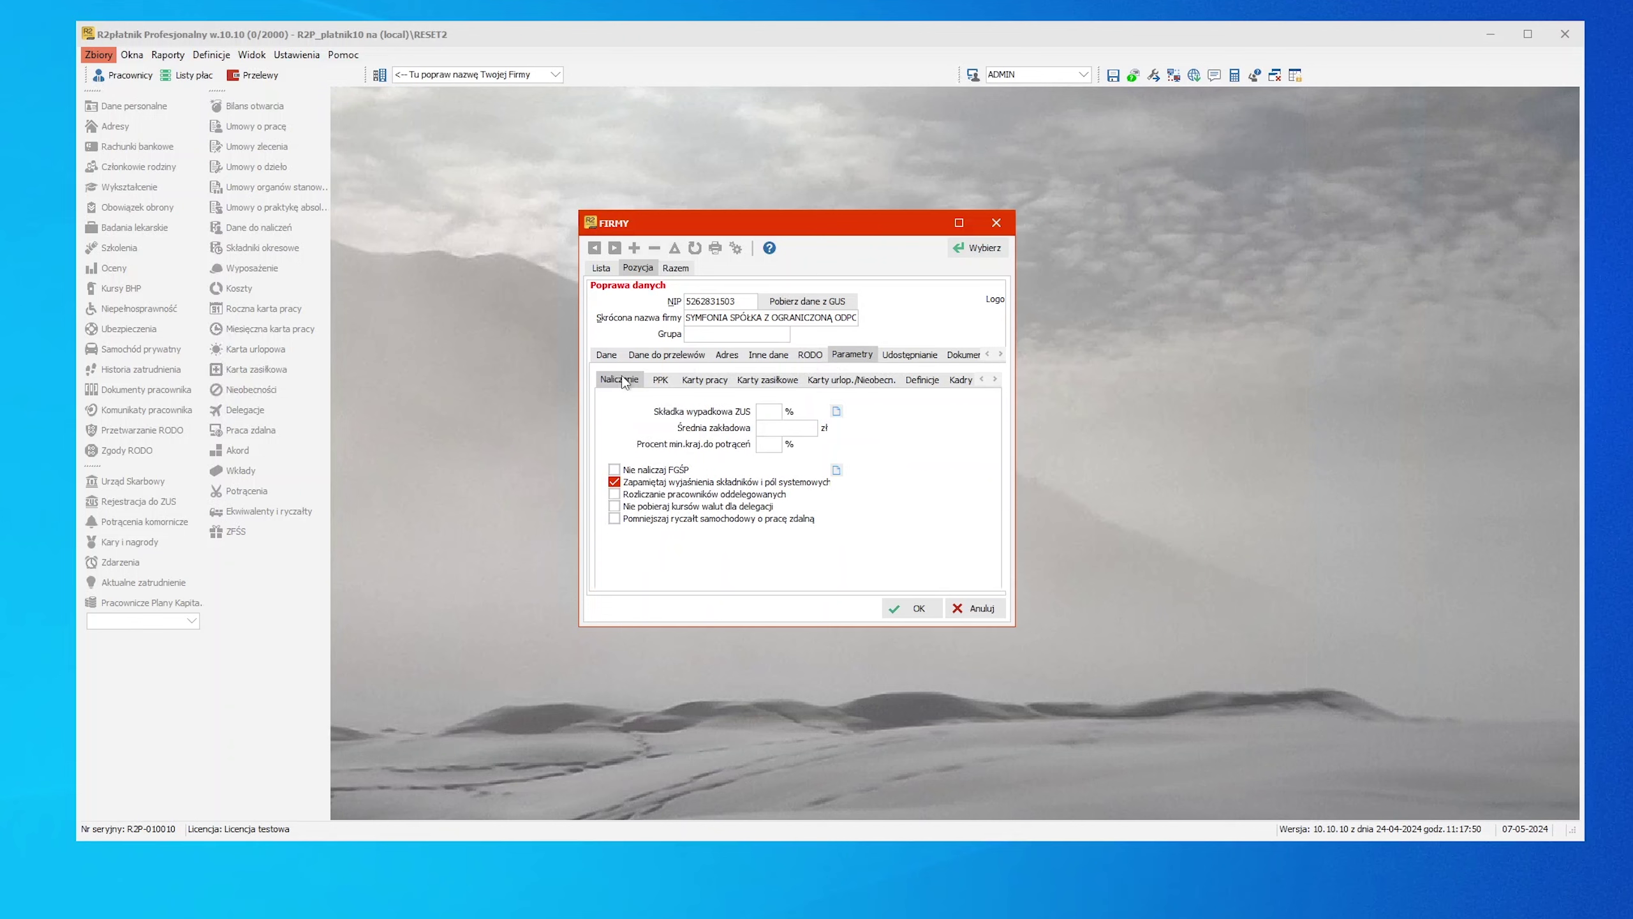
pyautogui.click(769, 410)
pyautogui.click(661, 382)
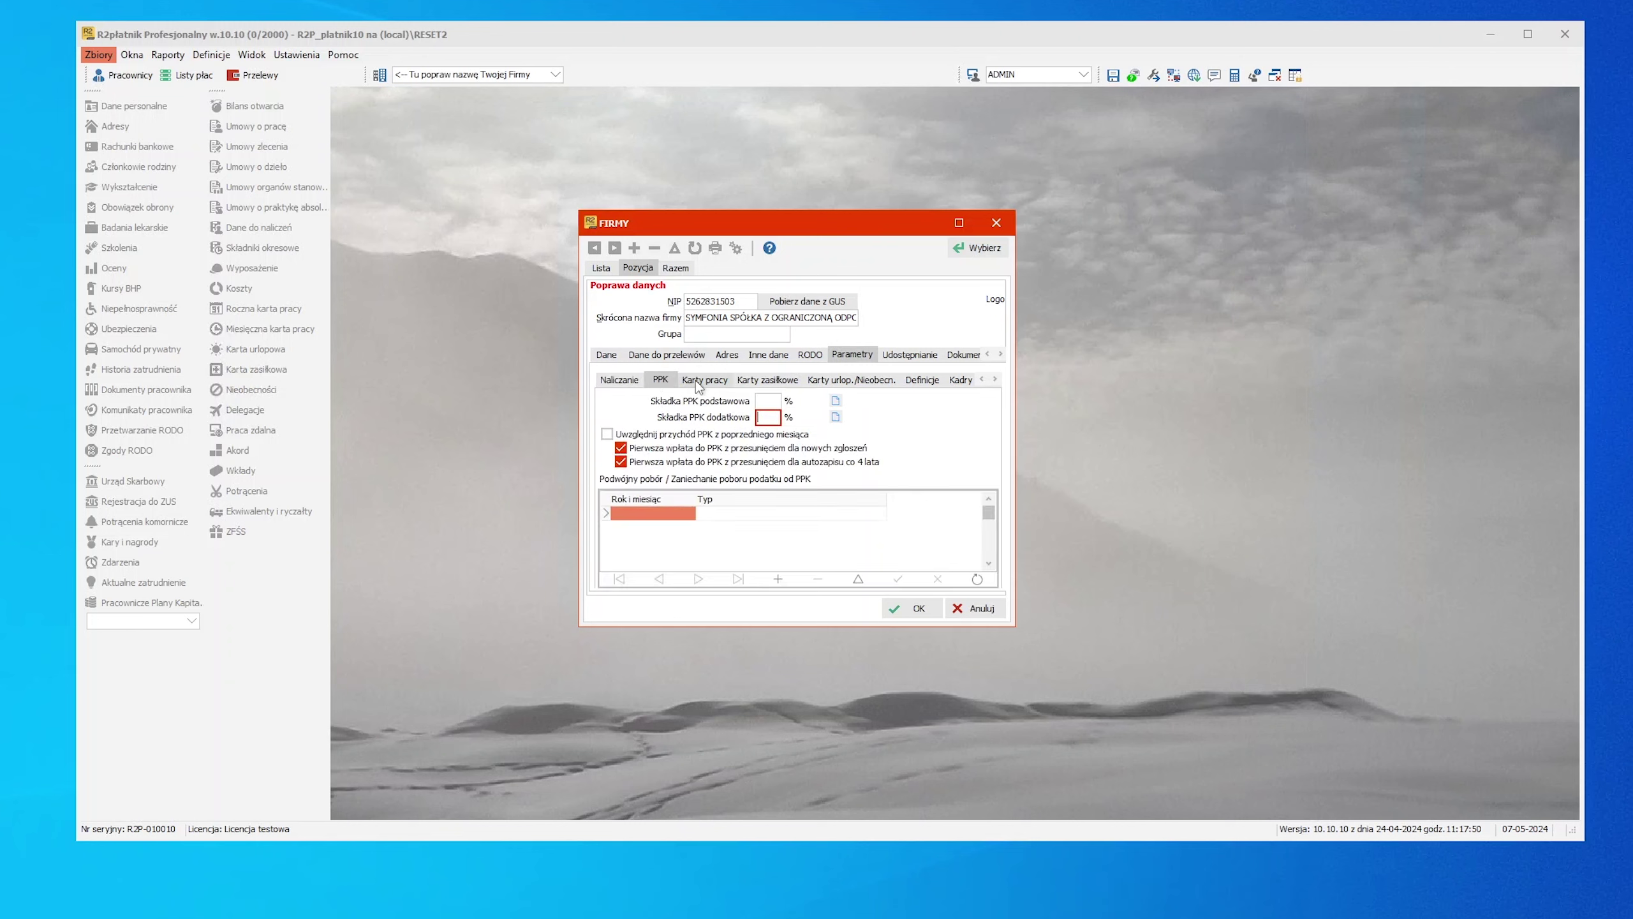
pyautogui.click(700, 380)
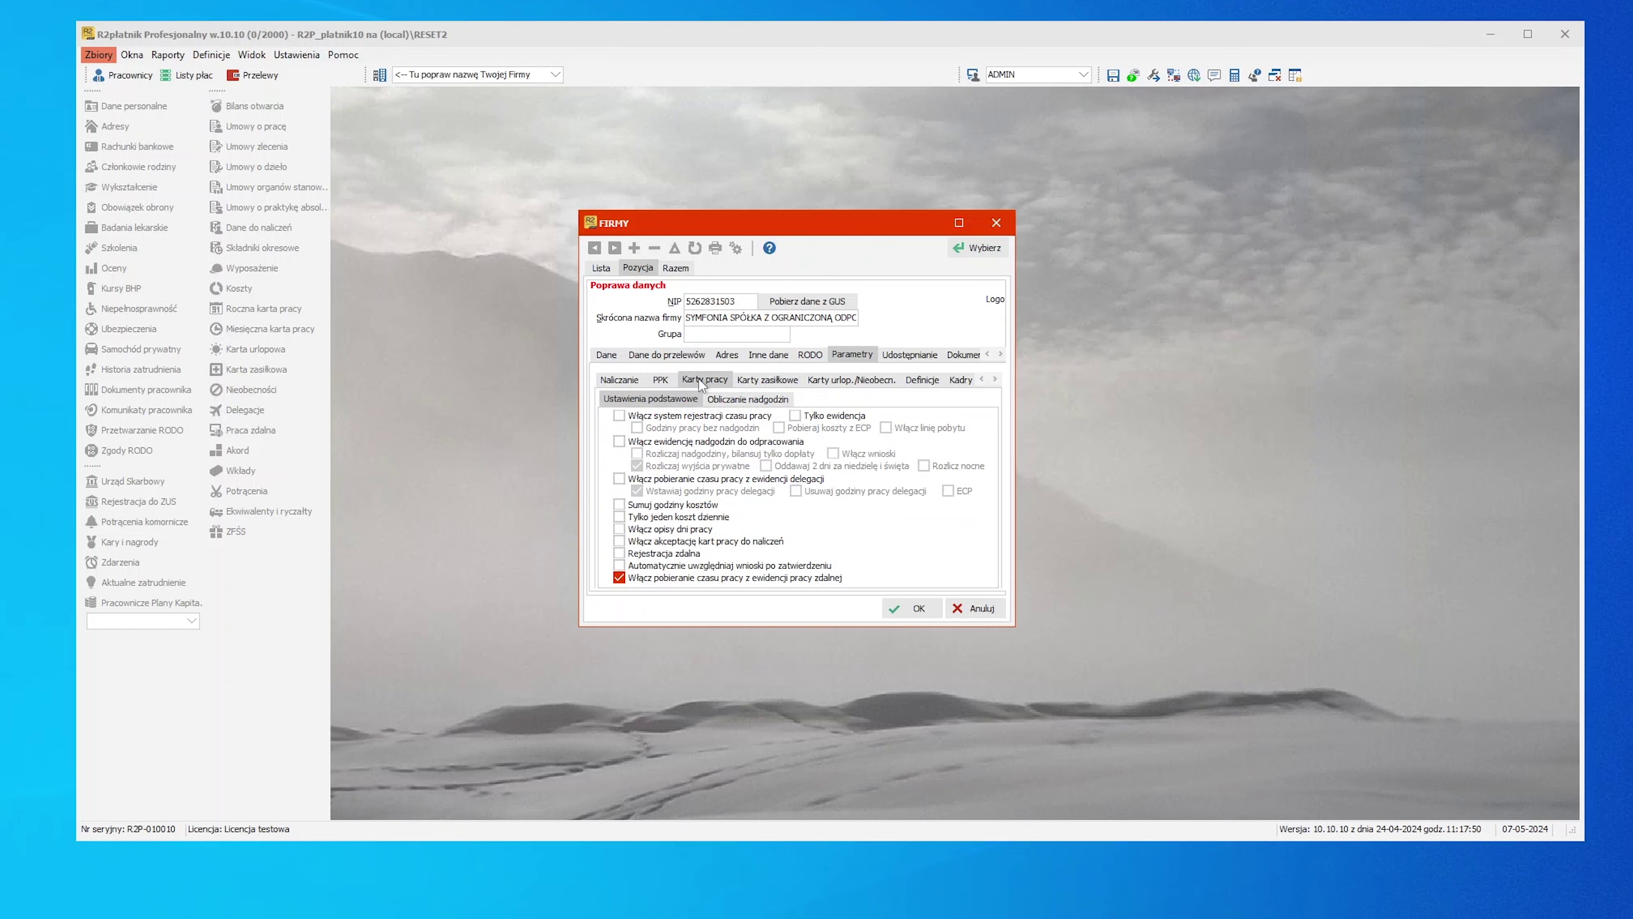
pyautogui.click(734, 397)
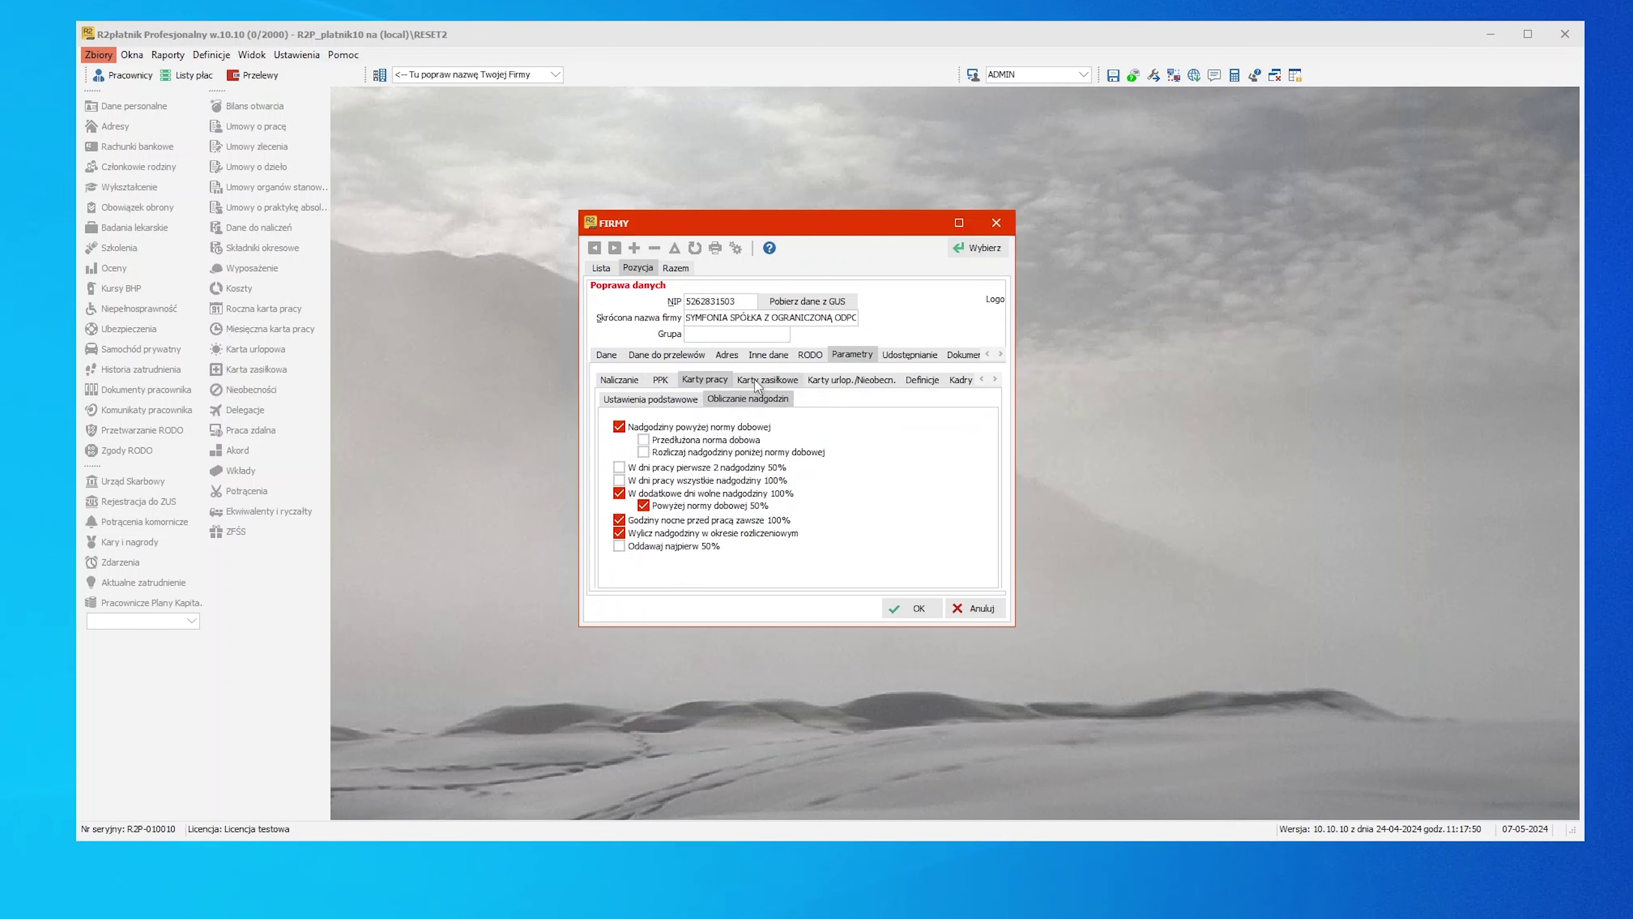
pyautogui.click(754, 380)
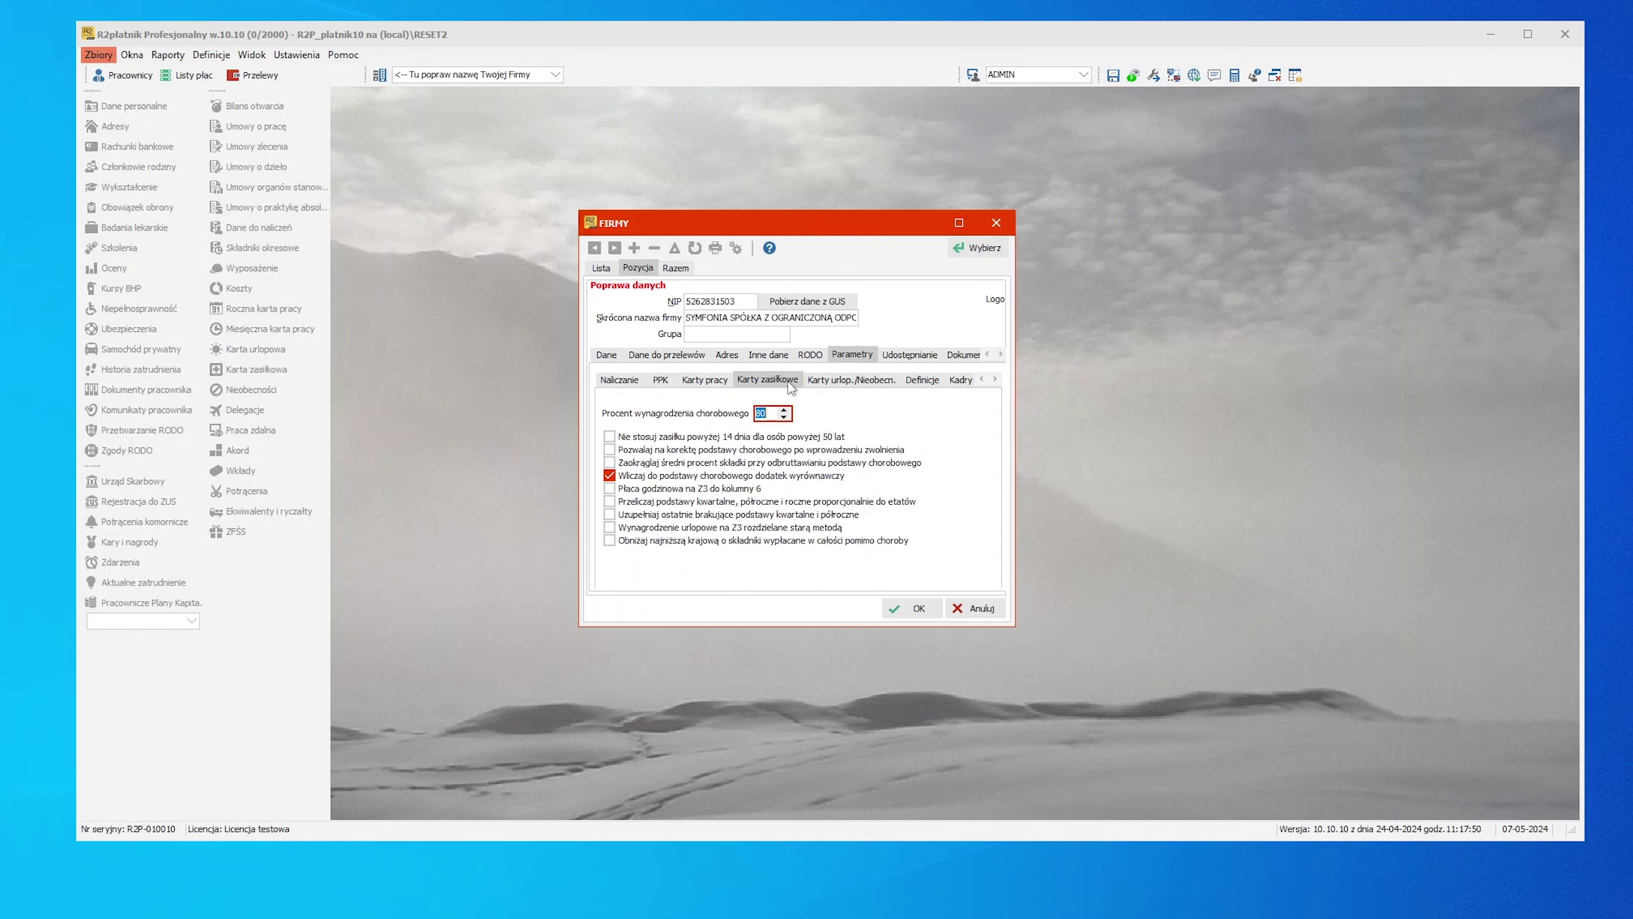
pyautogui.click(834, 381)
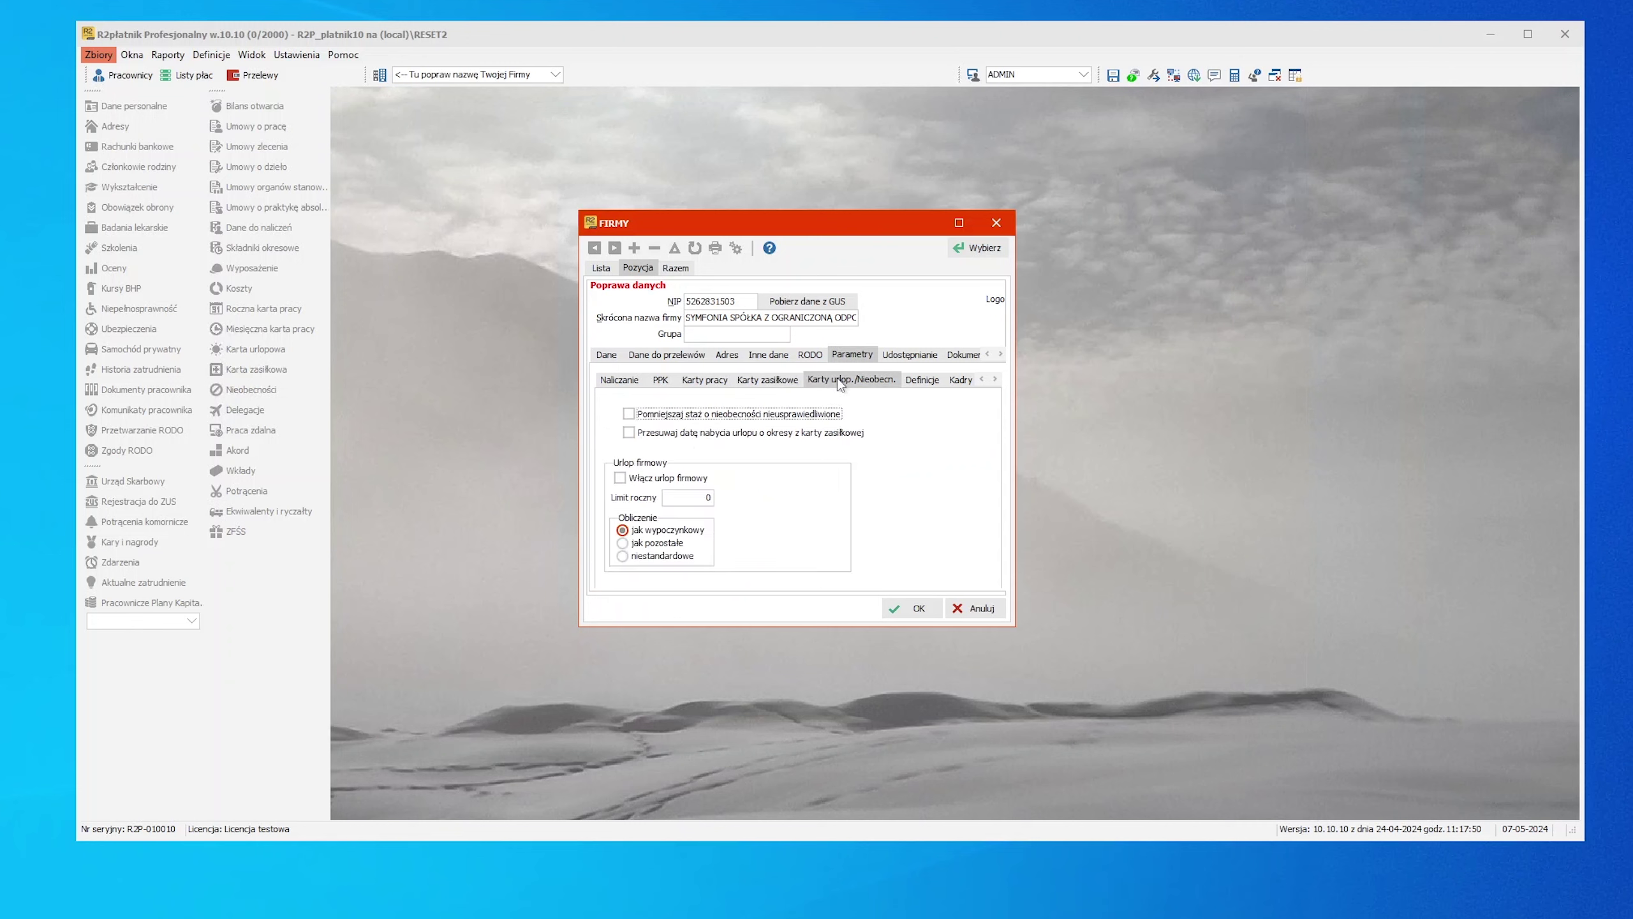
# Examine the company parameters for definitions, HR, localization, export, import and cooperation with Flexee.
pyautogui.click(923, 380)
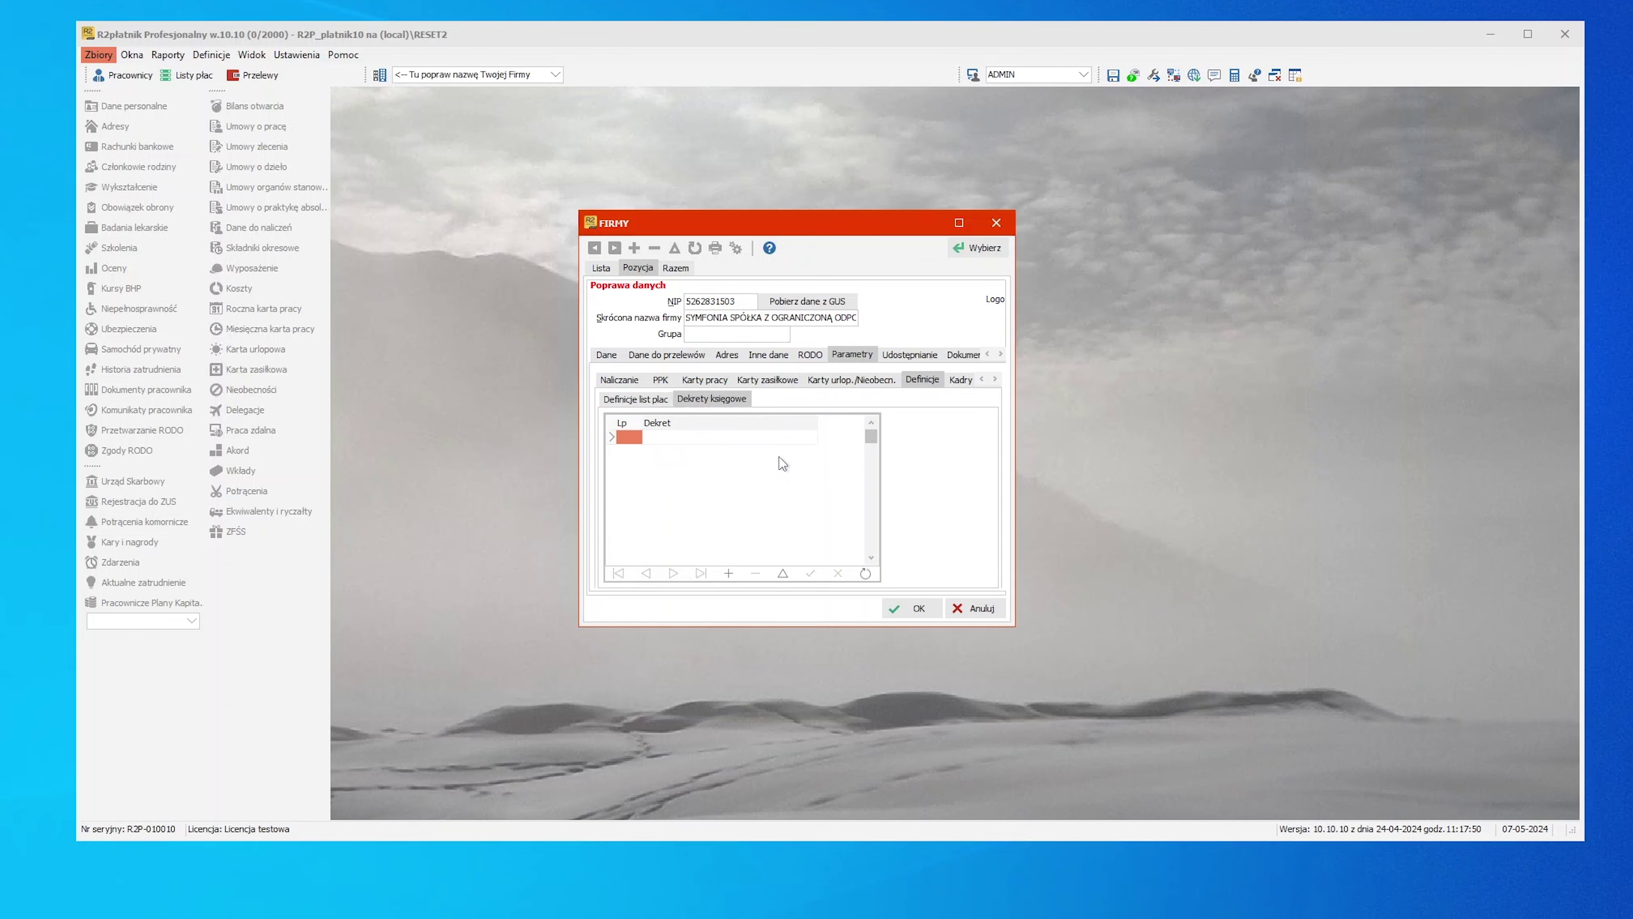
pyautogui.click(956, 382)
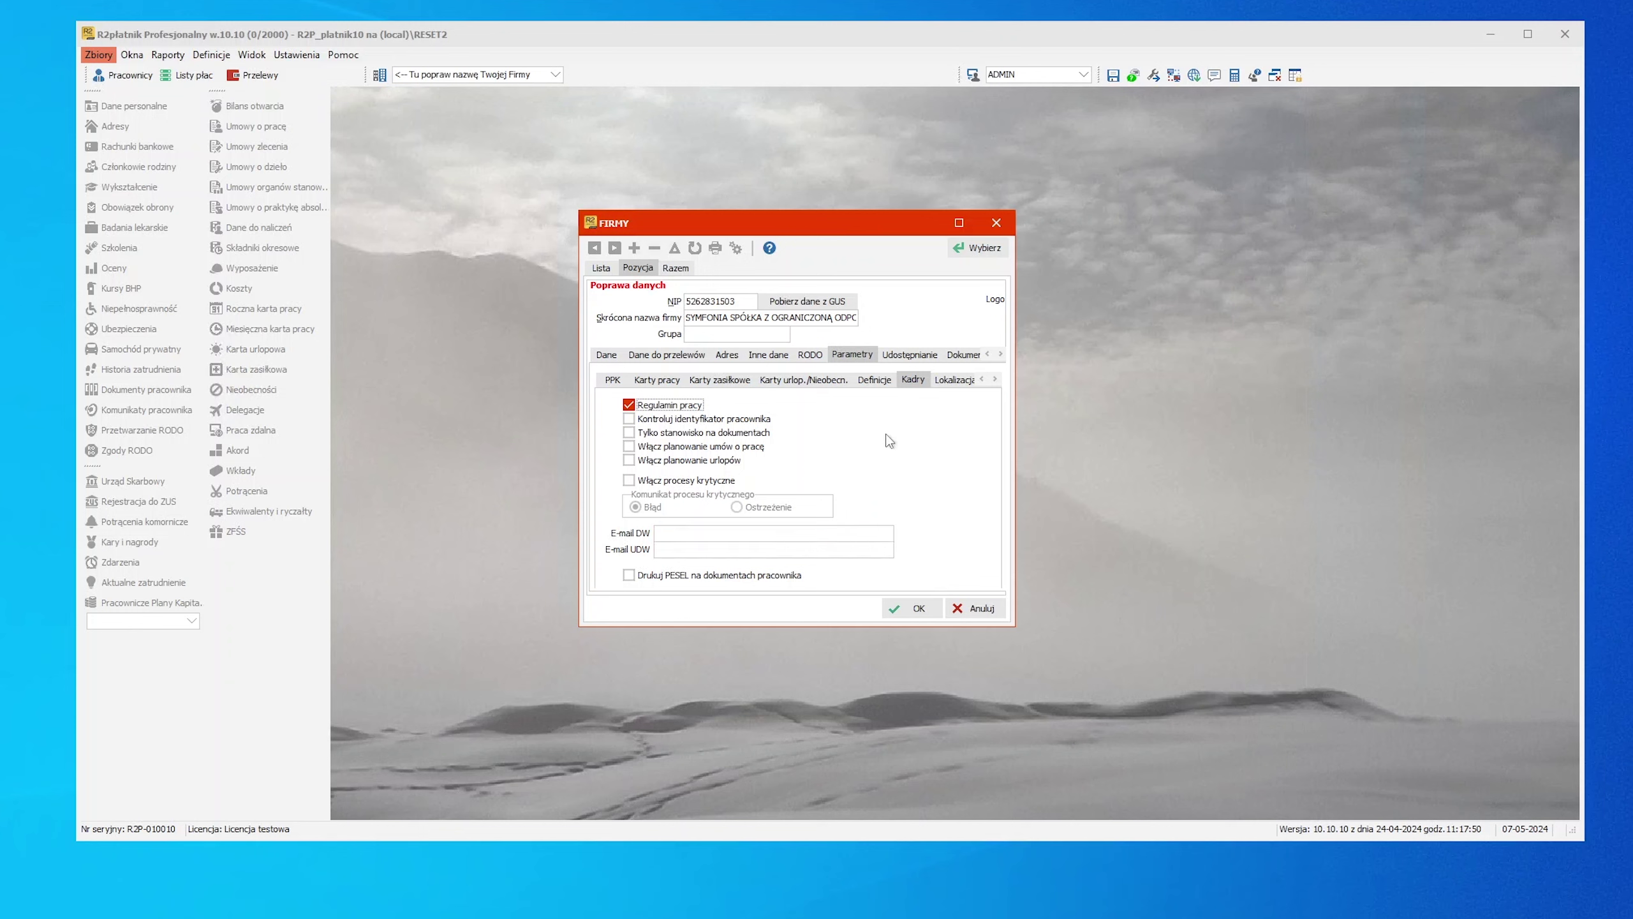
pyautogui.click(948, 380)
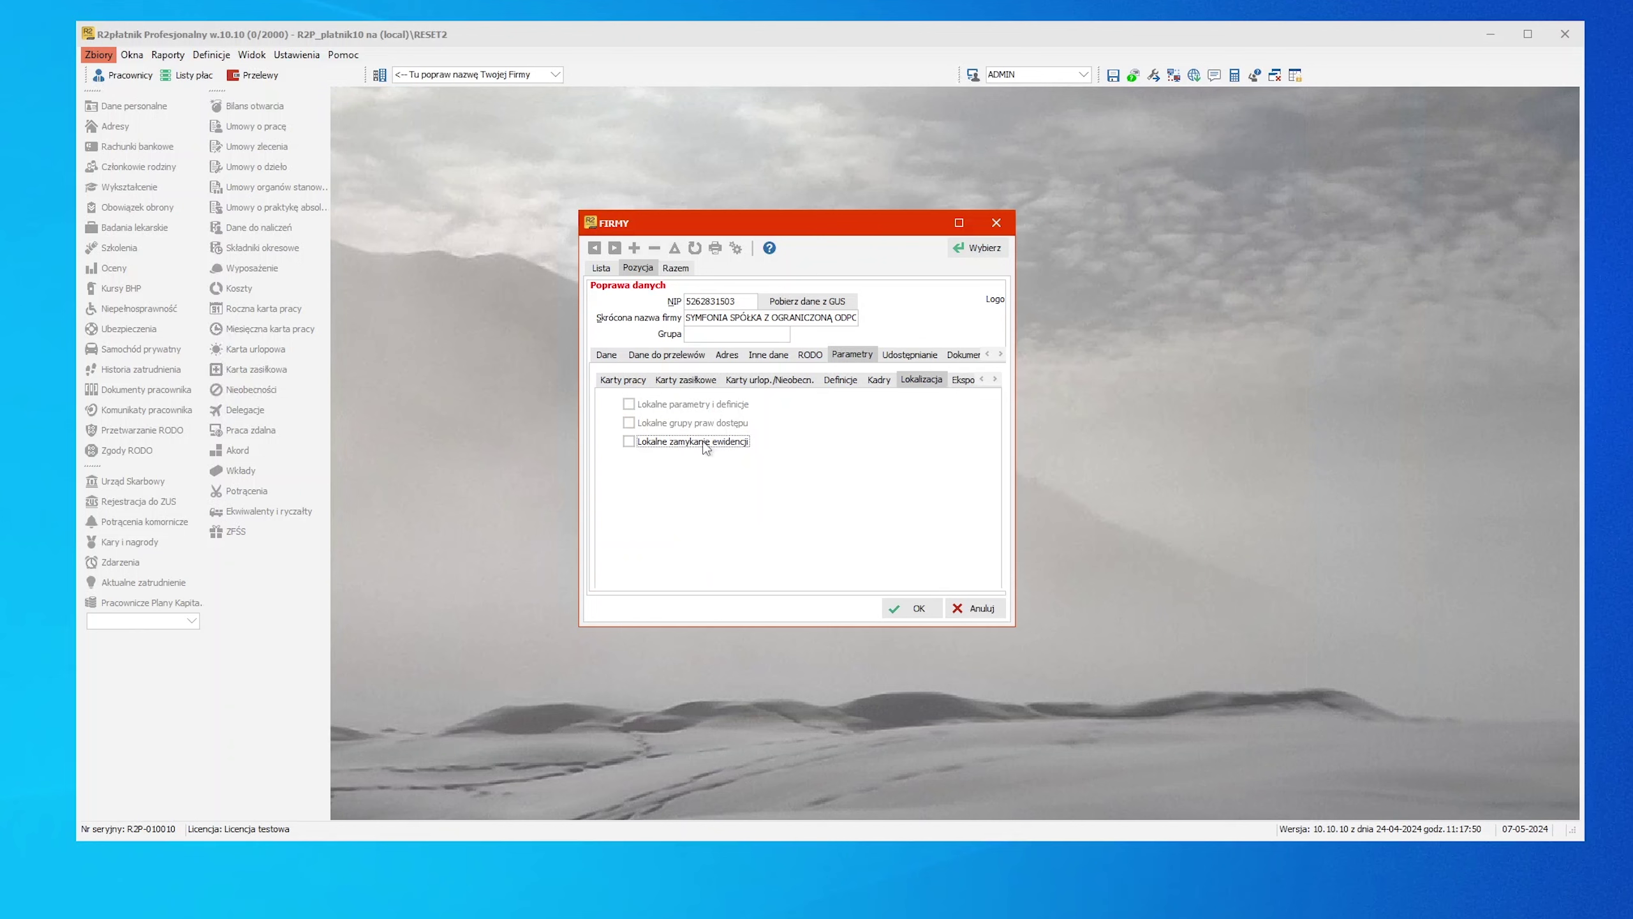
pyautogui.click(960, 383)
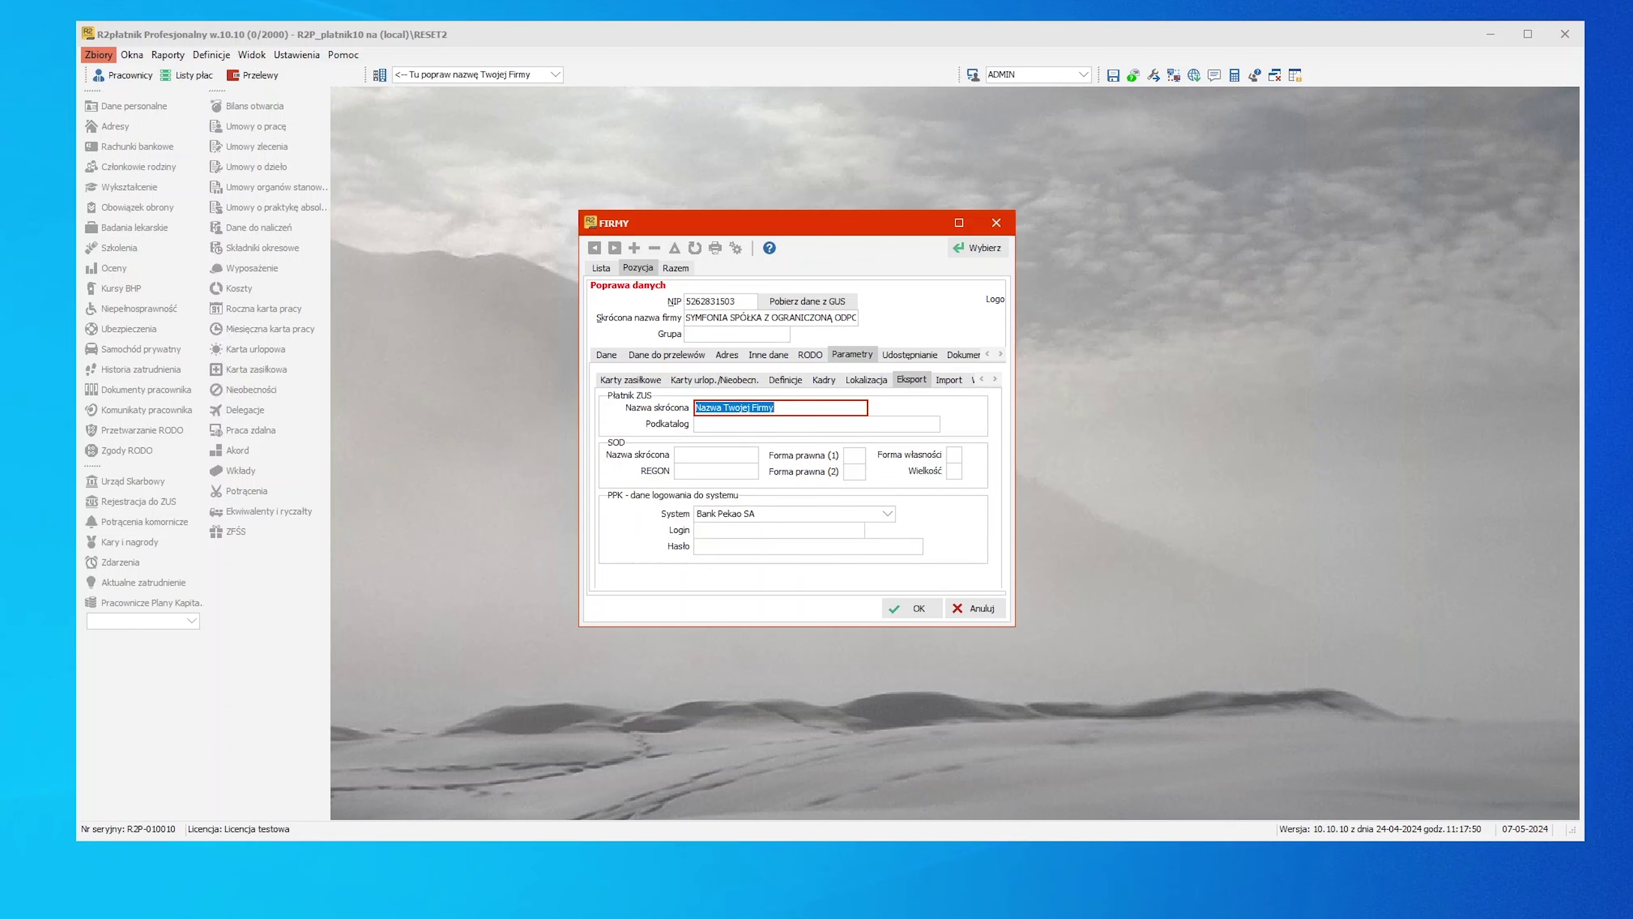
pyautogui.click(775, 407)
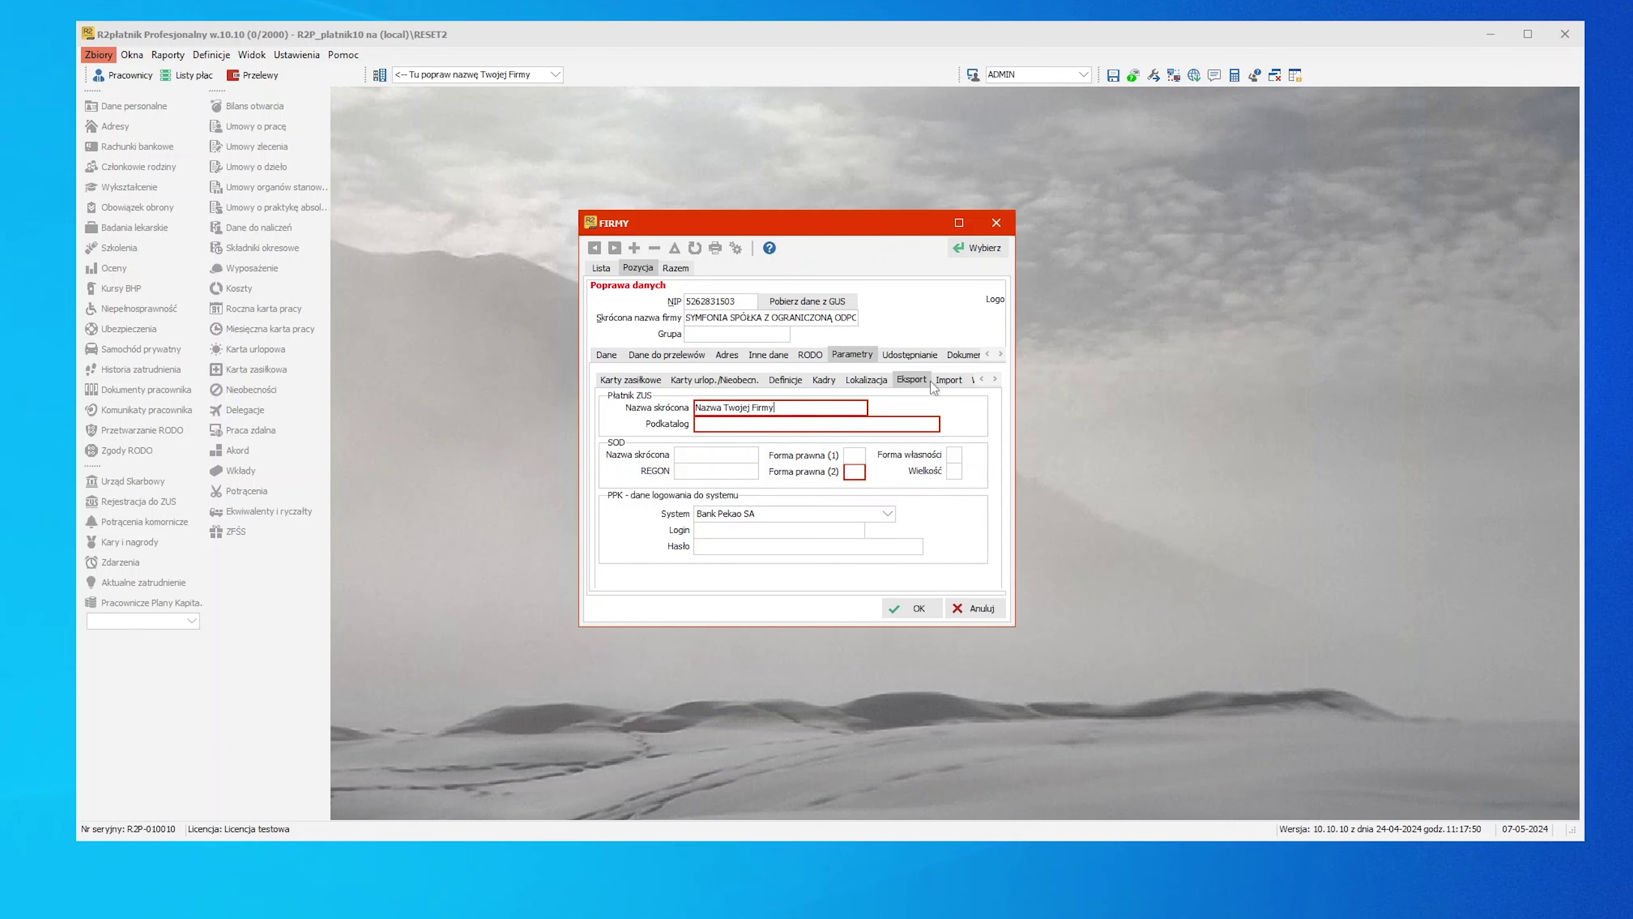
pyautogui.click(949, 383)
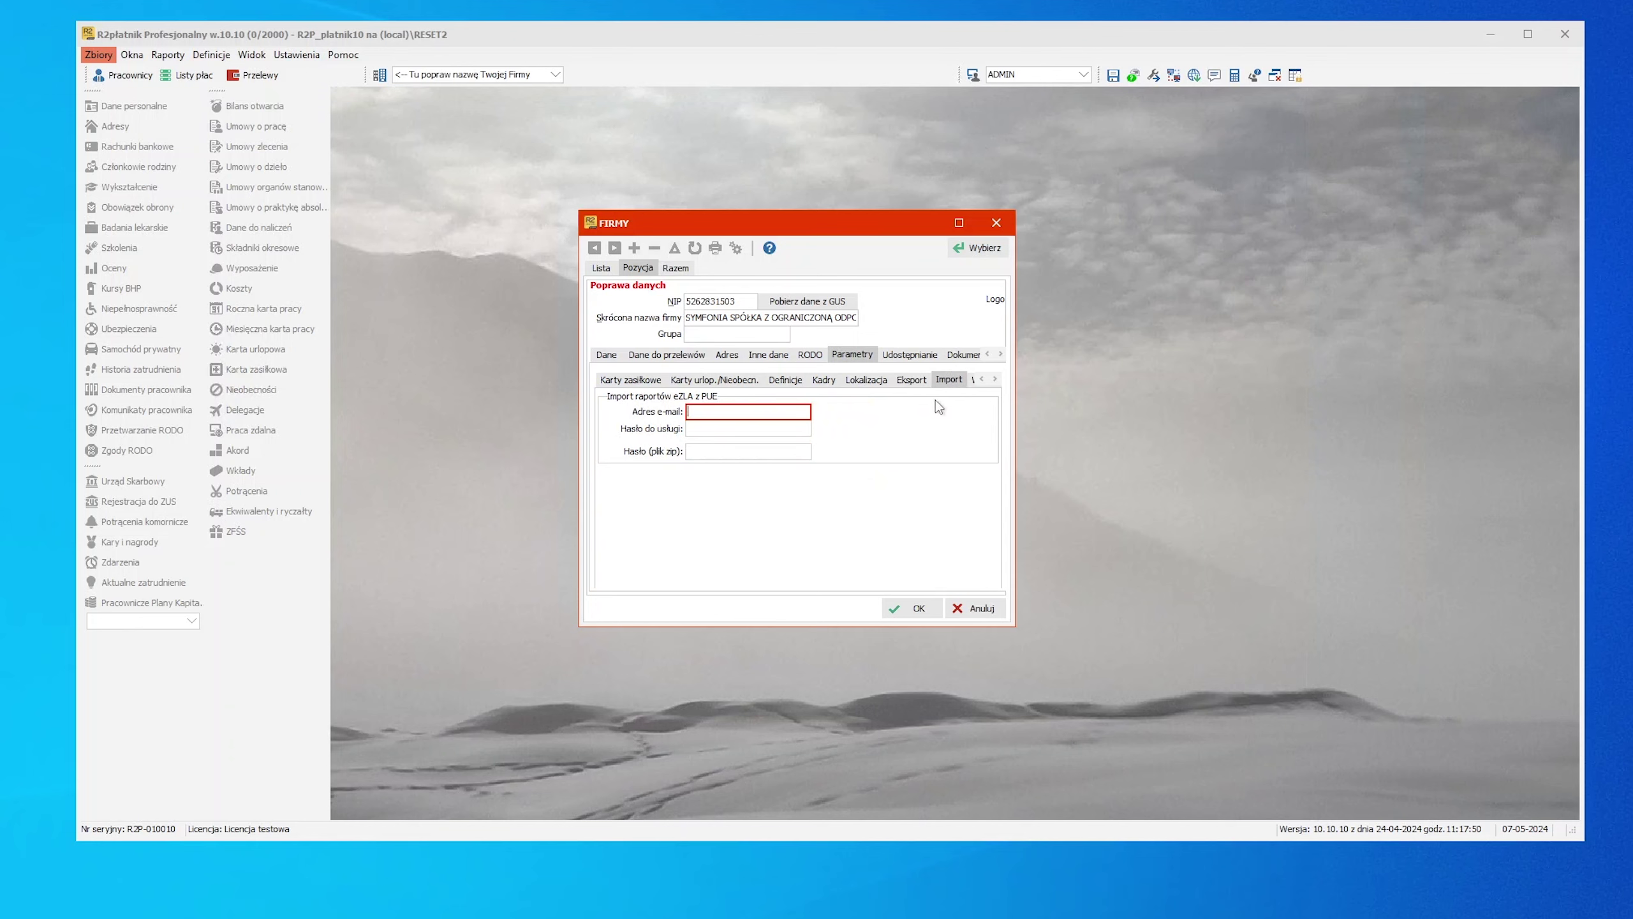
pyautogui.click(994, 379)
pyautogui.click(931, 380)
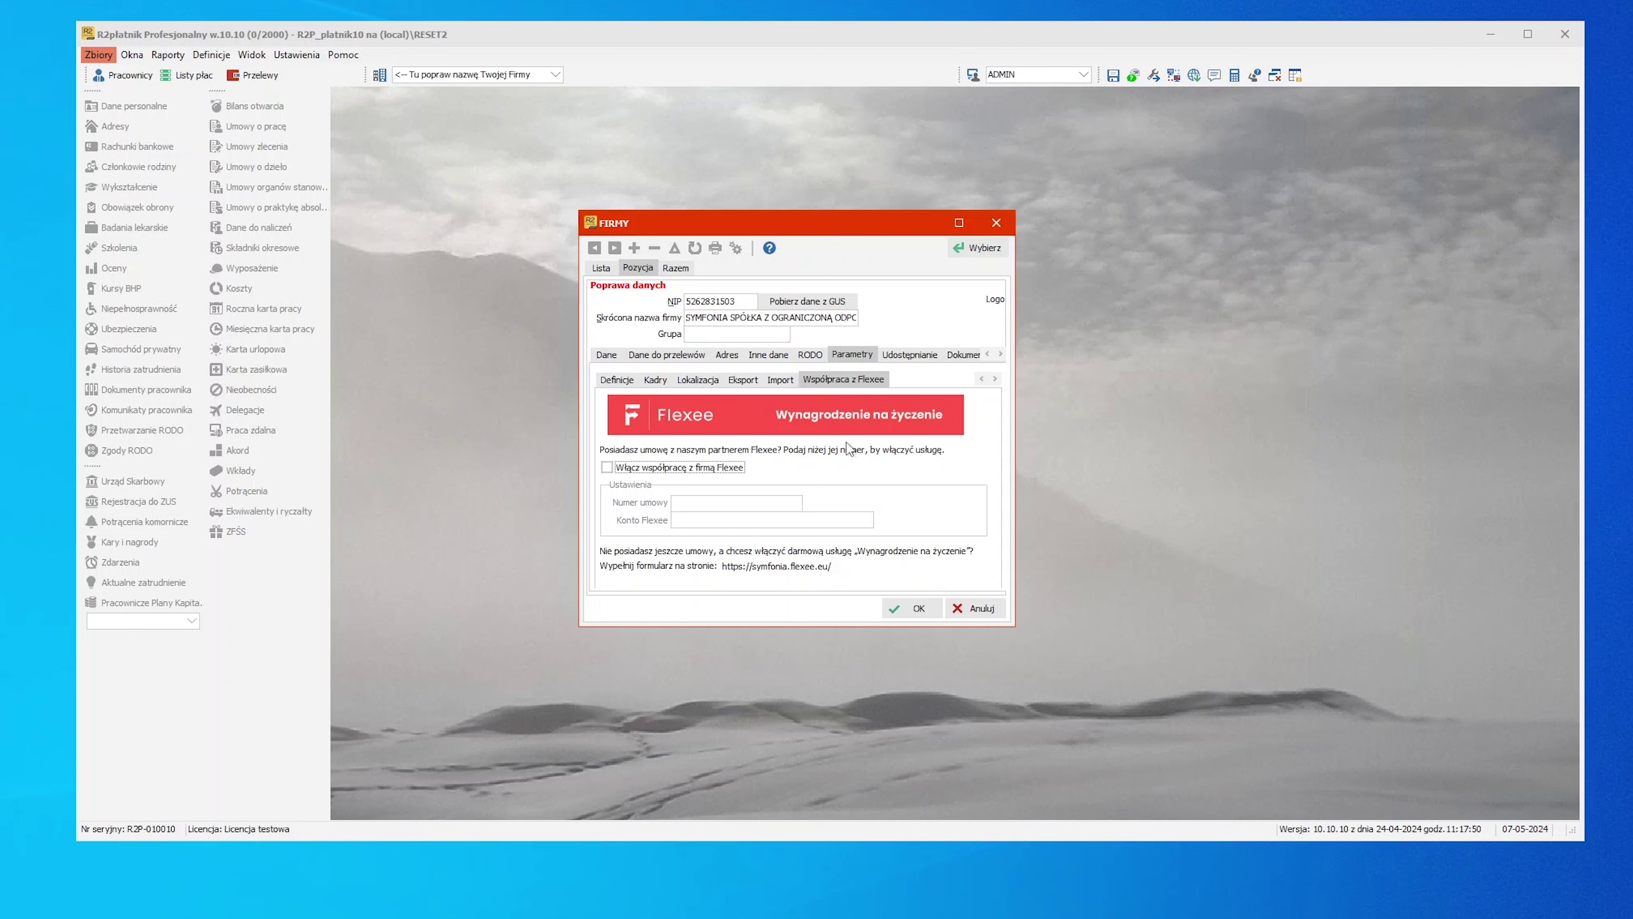
# Review the company's data sharing options, document storage and PDF signing settings, and notes.
pyautogui.click(913, 356)
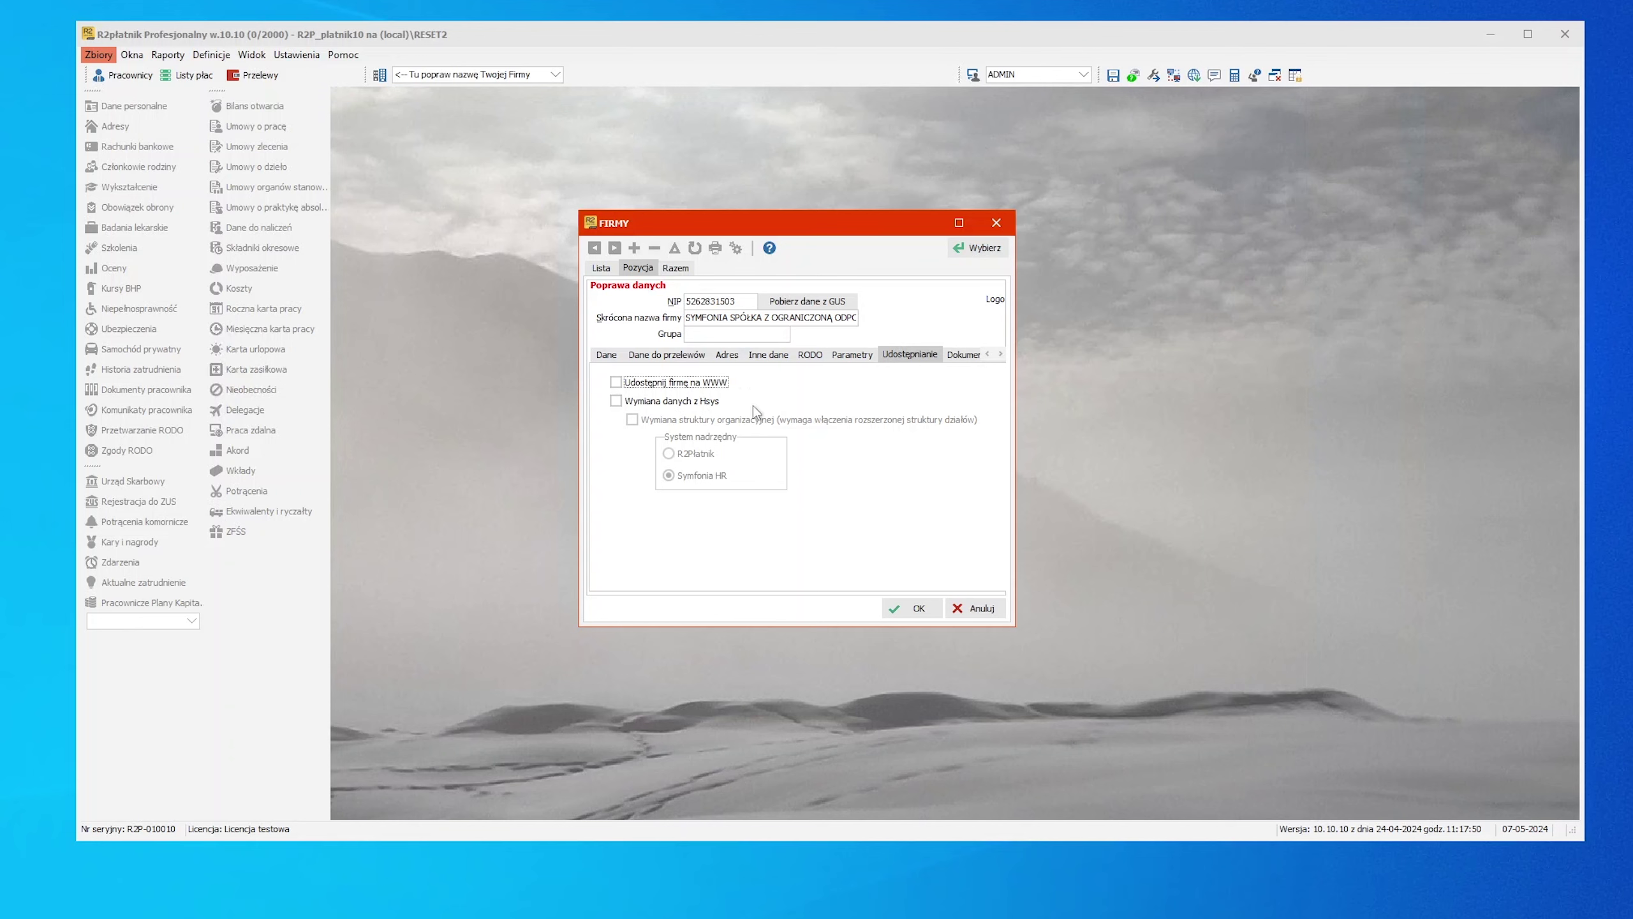
pyautogui.click(959, 354)
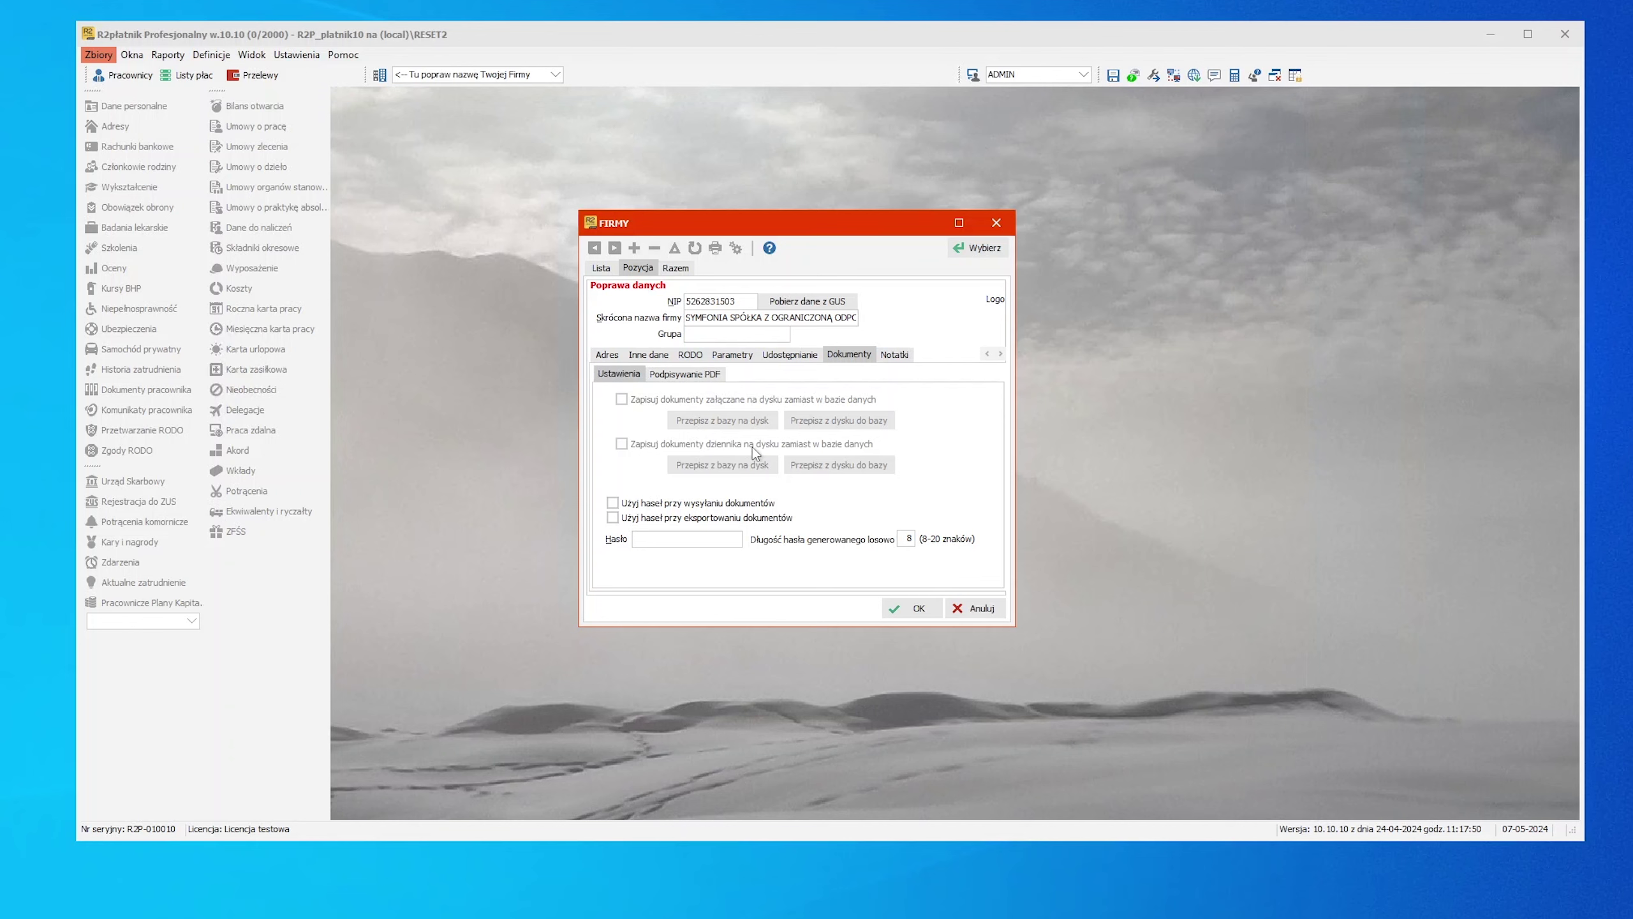
pyautogui.click(688, 377)
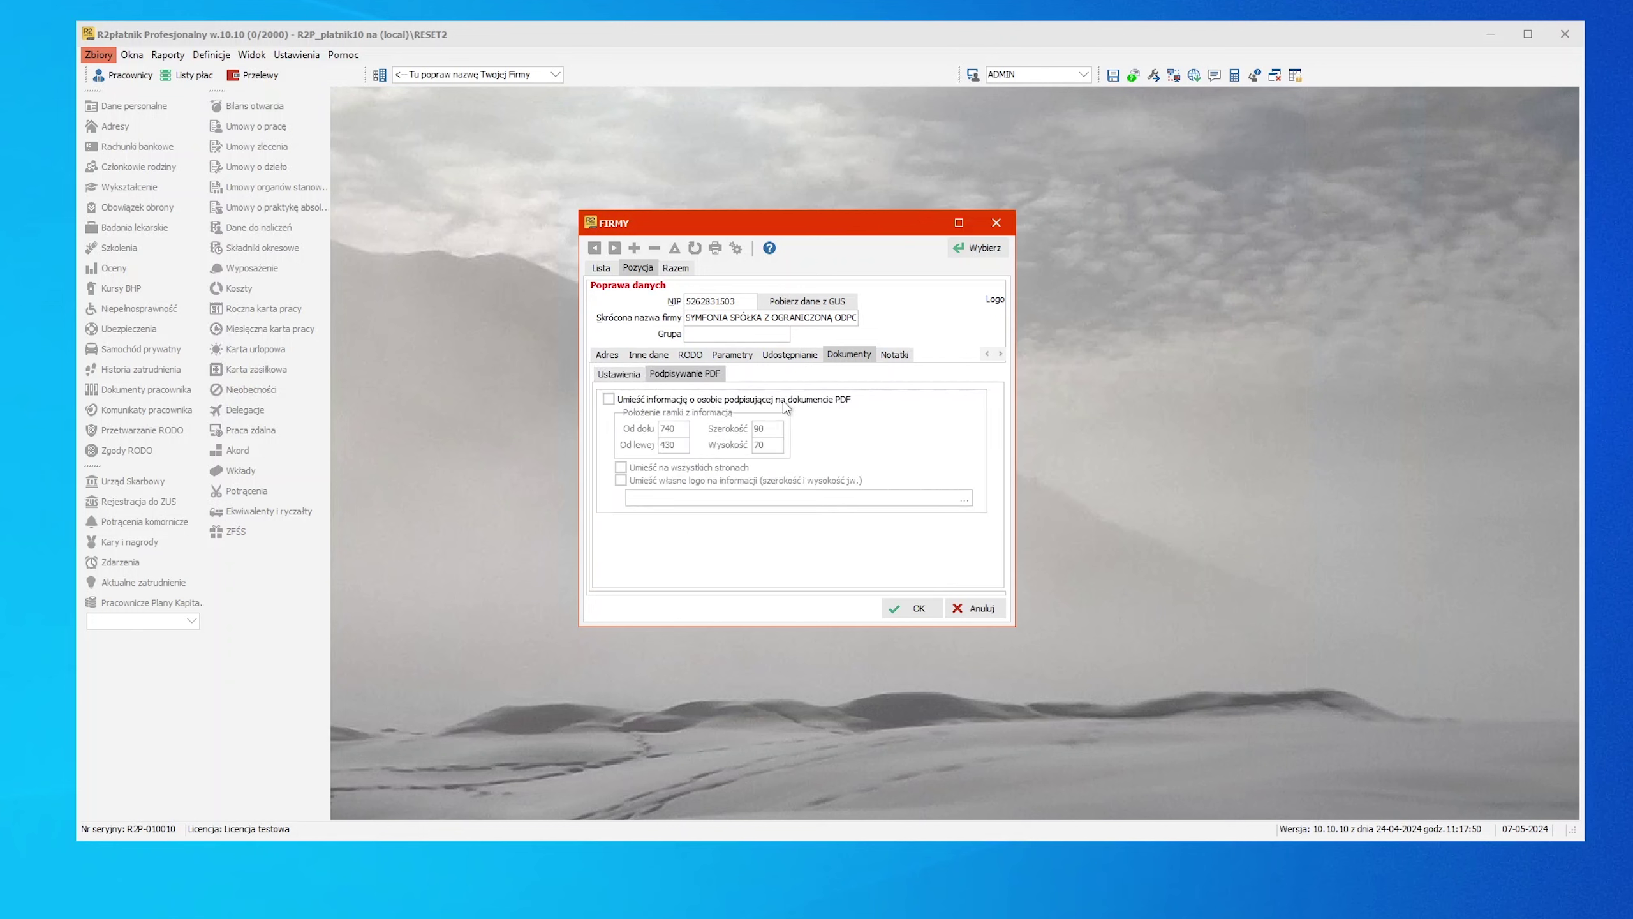
pyautogui.click(898, 358)
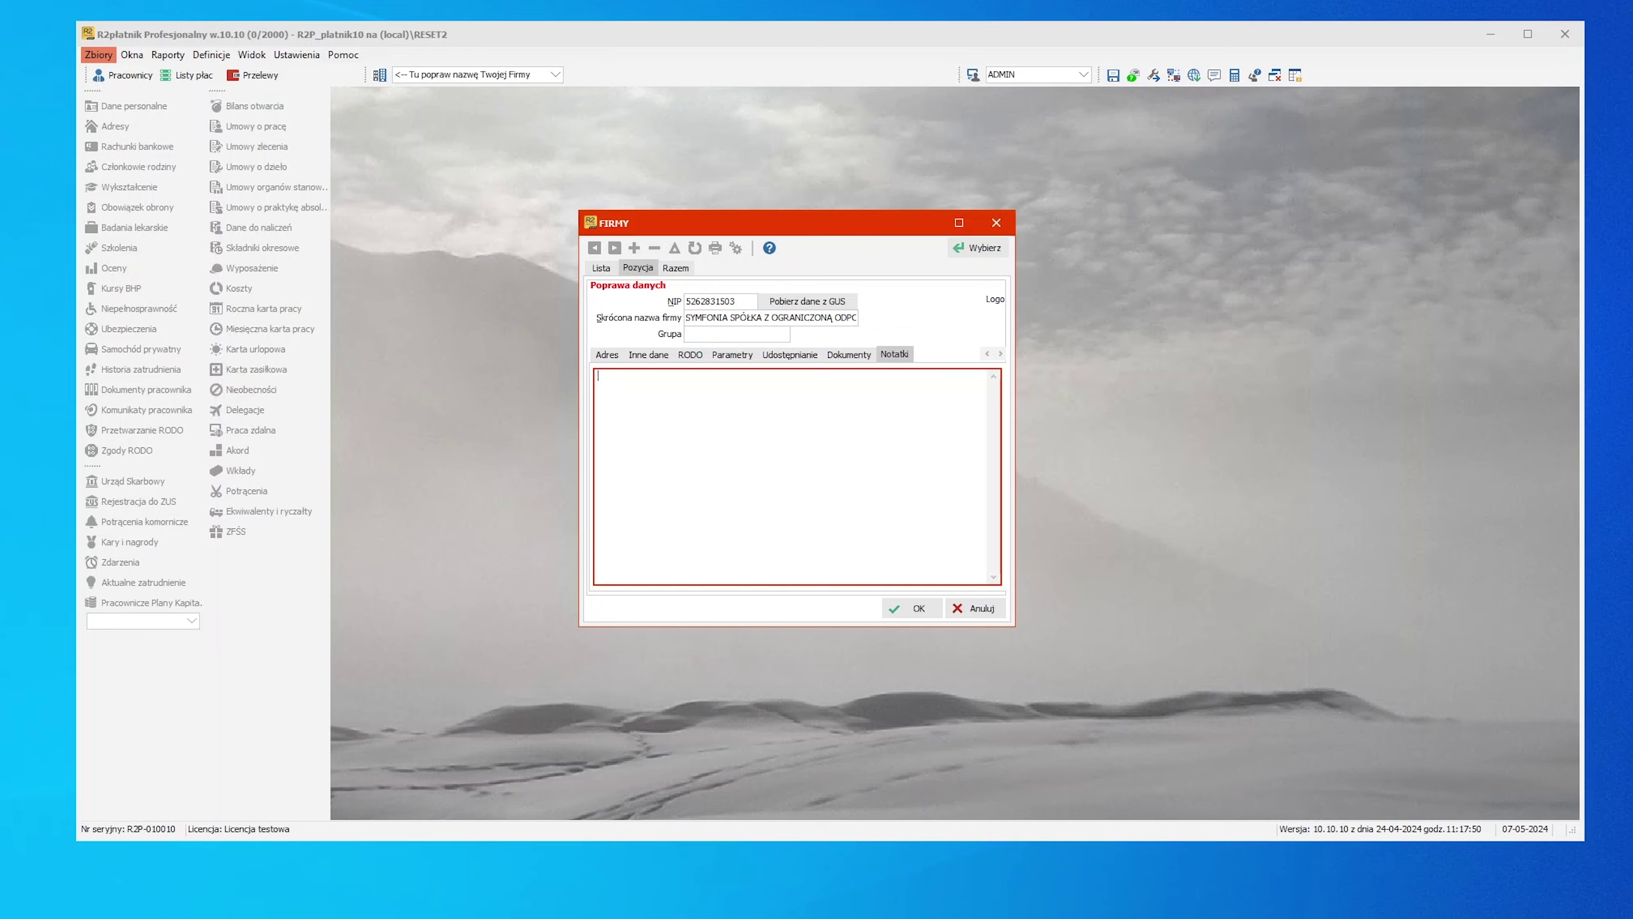